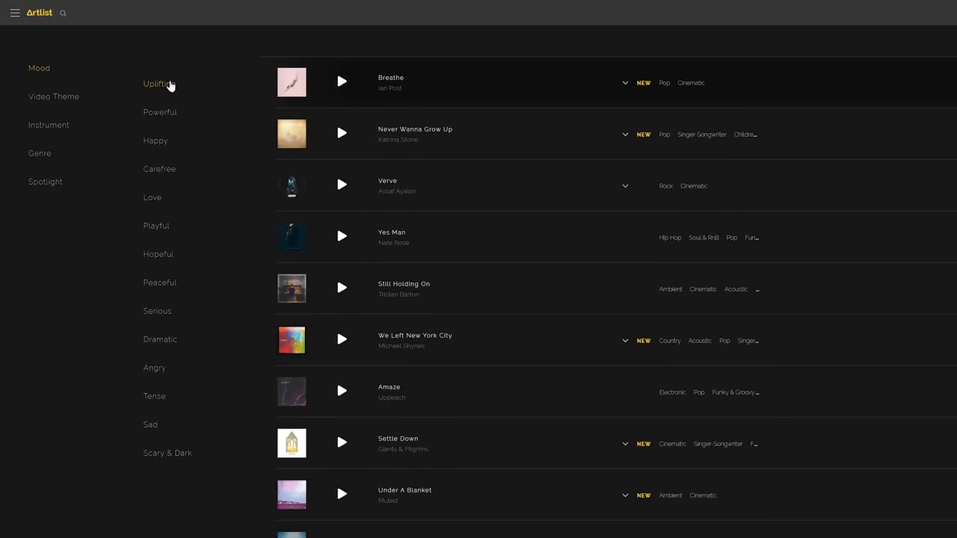
Filter the music catalogue by the Powerful mood and Road Trip theme, and open the genre and duration filters
{"action": "left_click", "coordinate": [166, 113]}
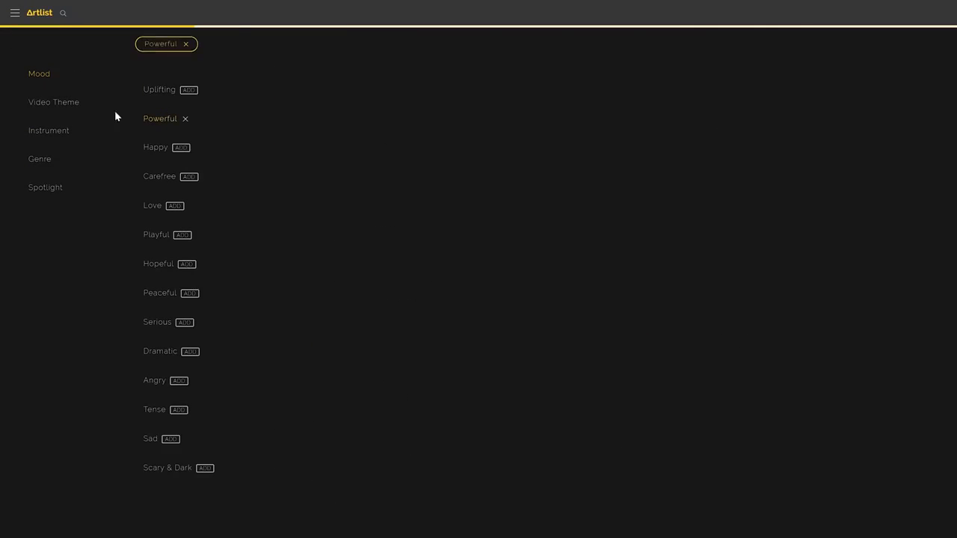
{"action": "left_click", "coordinate": [52, 103]}
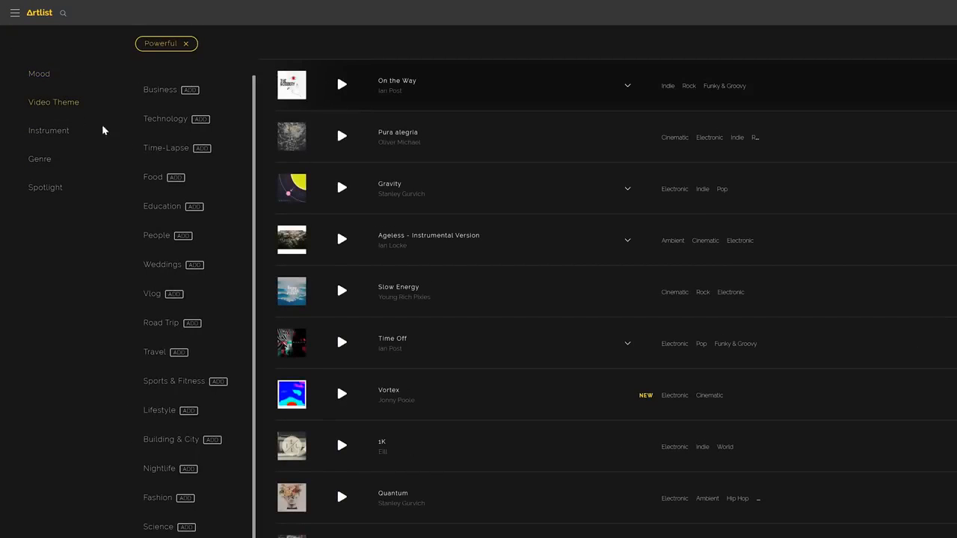
{"action": "left_click", "coordinate": [178, 353]}
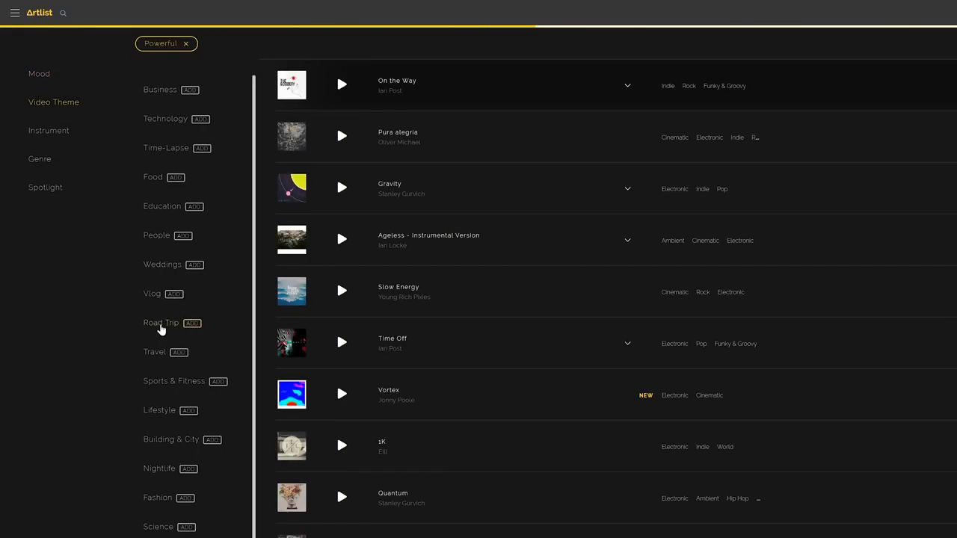
{"action": "left_click", "coordinate": [160, 325]}
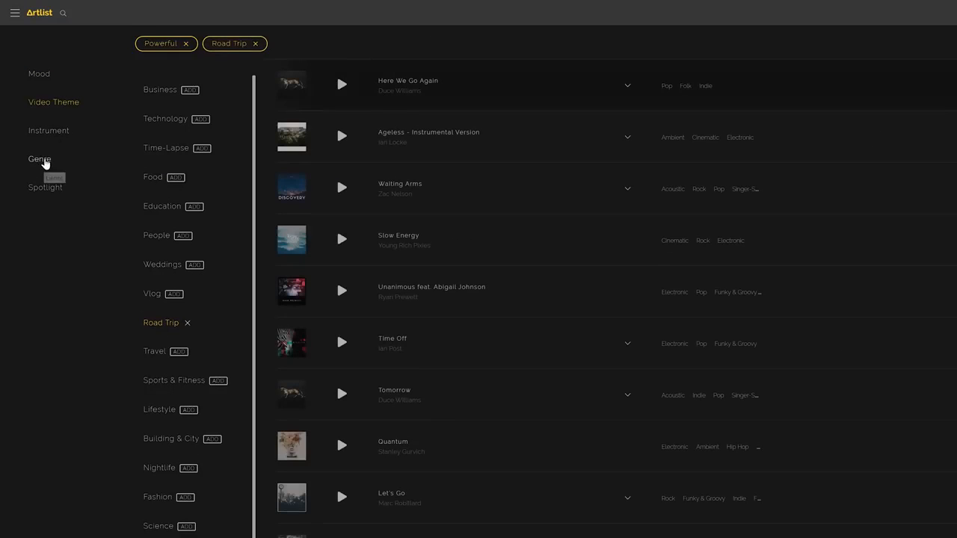
{"action": "left_click", "coordinate": [42, 161]}
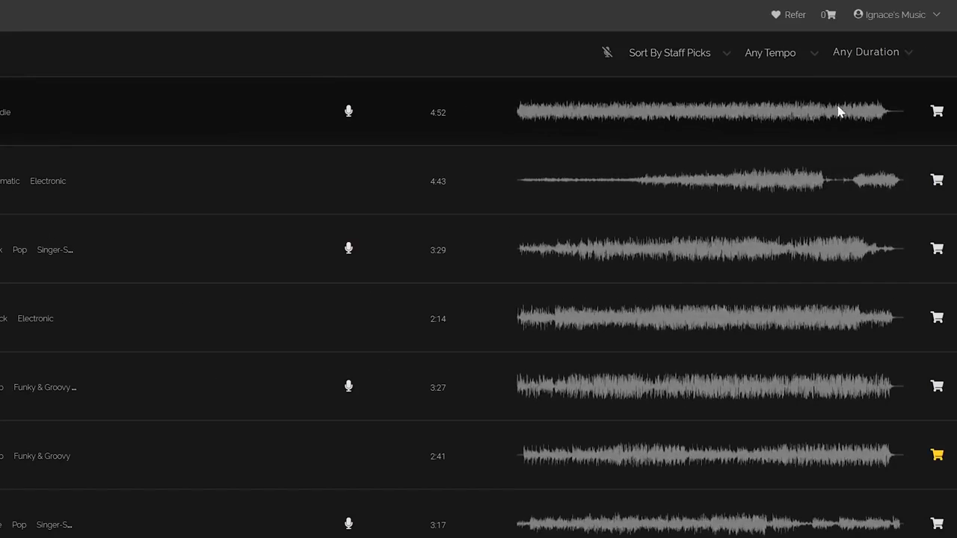
{"action": "left_click", "coordinate": [887, 54]}
{"action": "left_click_drag", "start_coordinate": [882, 87], "coordinate": [877, 197]}
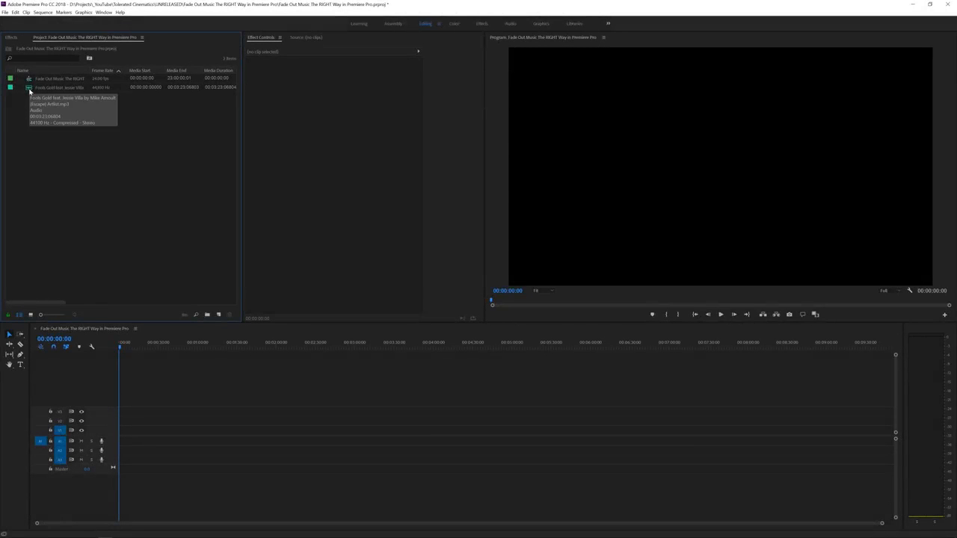
Place the Fools Gold song at the start of audio track 1 and enlarge the track to show its waveform
{"action": "left_click_drag", "start_coordinate": [30, 89], "coordinate": [120, 442]}
{"action": "key", "text": "equal"}
{"action": "key", "text": "equal"}
{"action": "key", "text": "equal"}
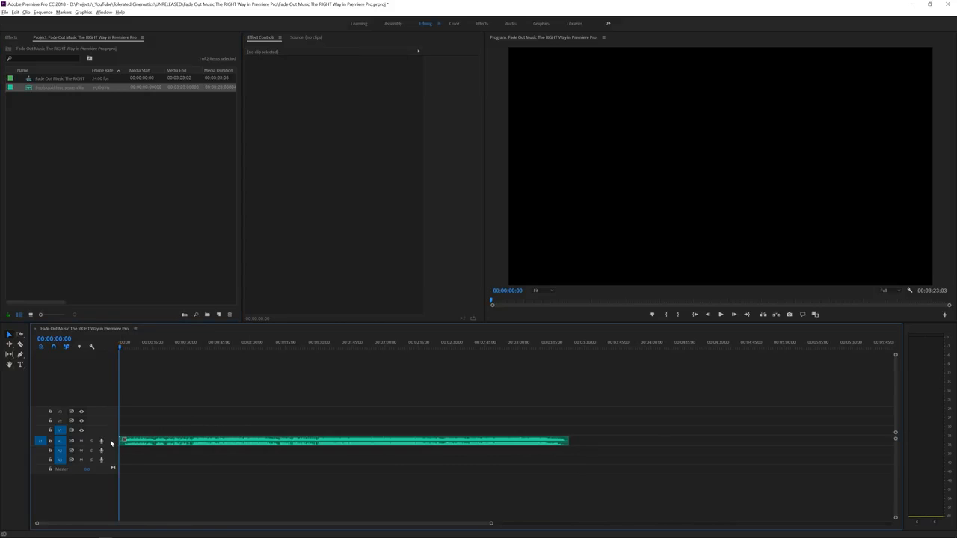
{"action": "scroll", "coordinate": [110, 441], "scroll_direction": "up", "scroll_amount": 5}
{"action": "left_click", "coordinate": [137, 453]}
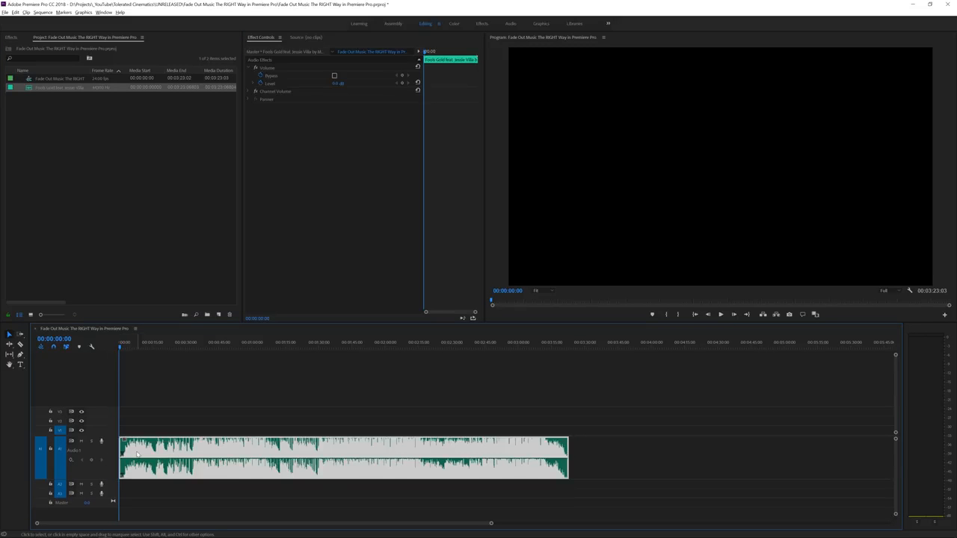
{"action": "left_click", "coordinate": [232, 400]}
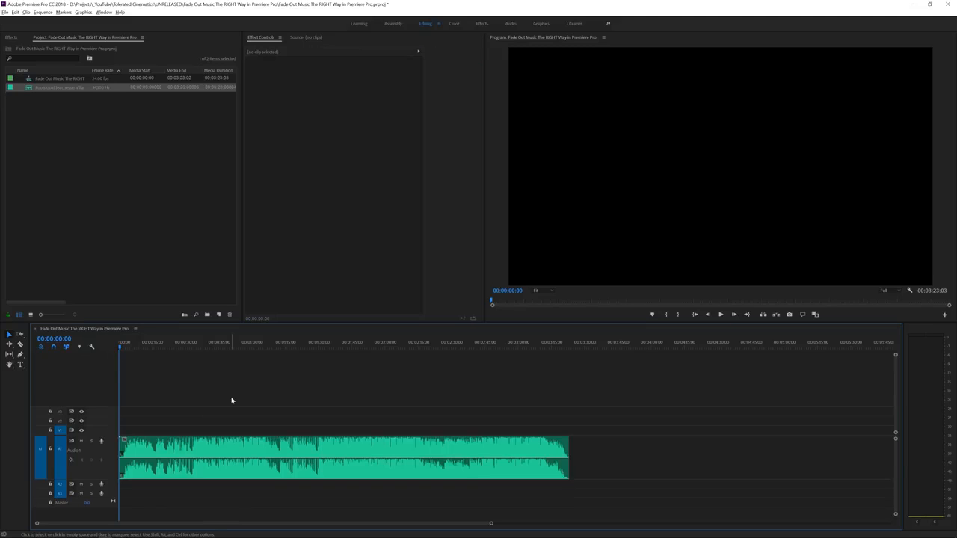
Listen to roughly the first half minute of the song at a reduced system volume
{"action": "key", "text": "space"}
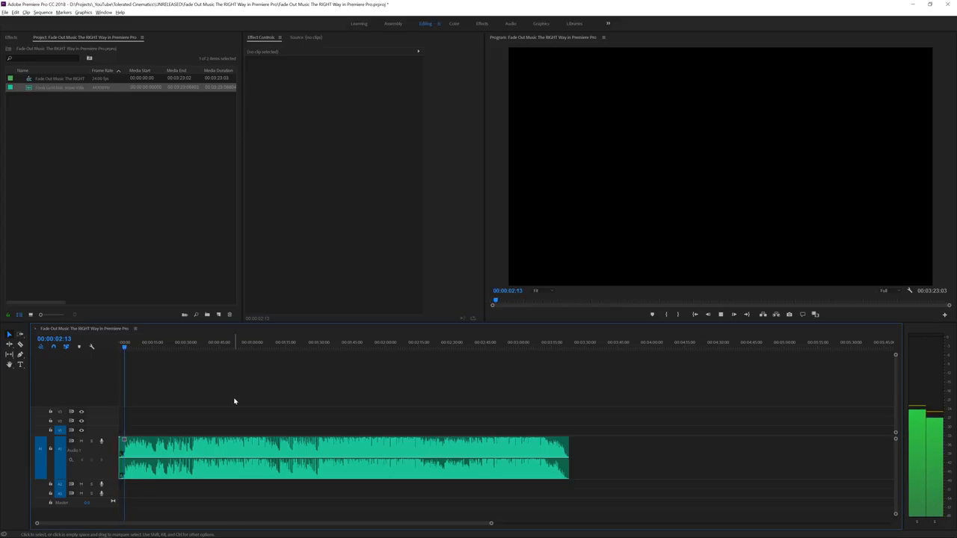
{"action": "key", "text": "XF86AudioLowerVolume"}
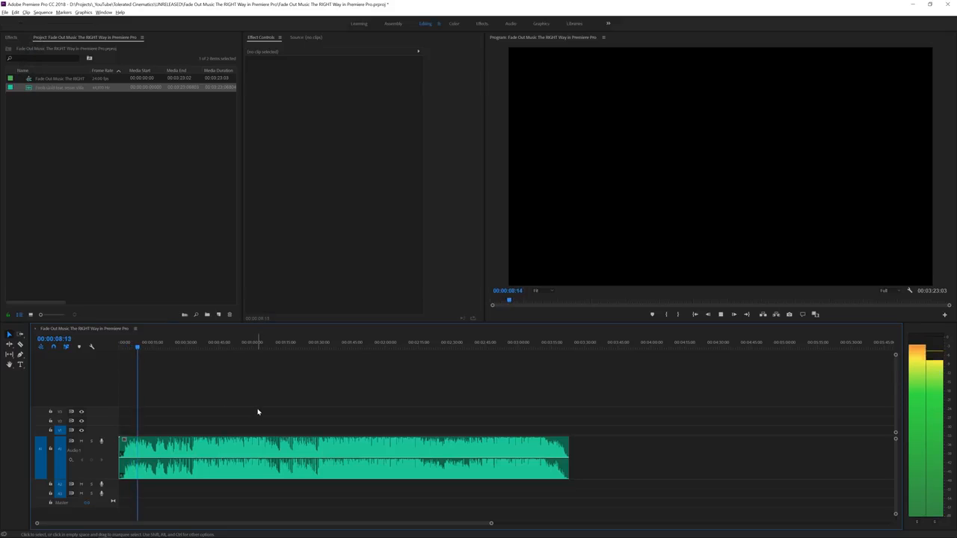
{"action": "key", "text": "XF86AudioLowerVolume"}
{"action": "key", "text": "XF86AudioLowerVolume"}
{"action": "key", "text": "XF86AudioLowerVolume"}
{"action": "key", "text": "XF86AudioLowerVolume"}
{"action": "key", "text": "XF86AudioLowerVolume"}
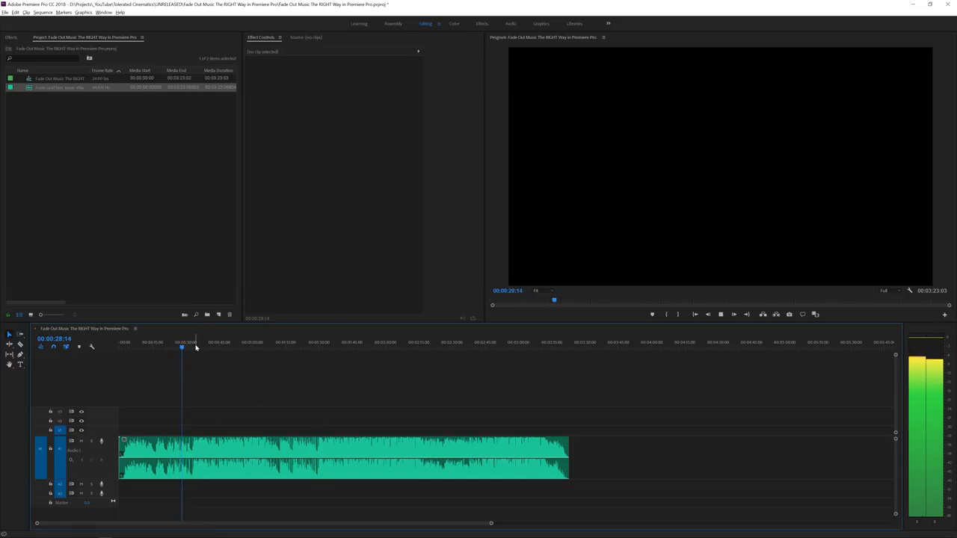
{"action": "key", "text": "space"}
Cut the song at 00:01:00:00 and delete everything after the cut
{"action": "key", "text": "equal"}
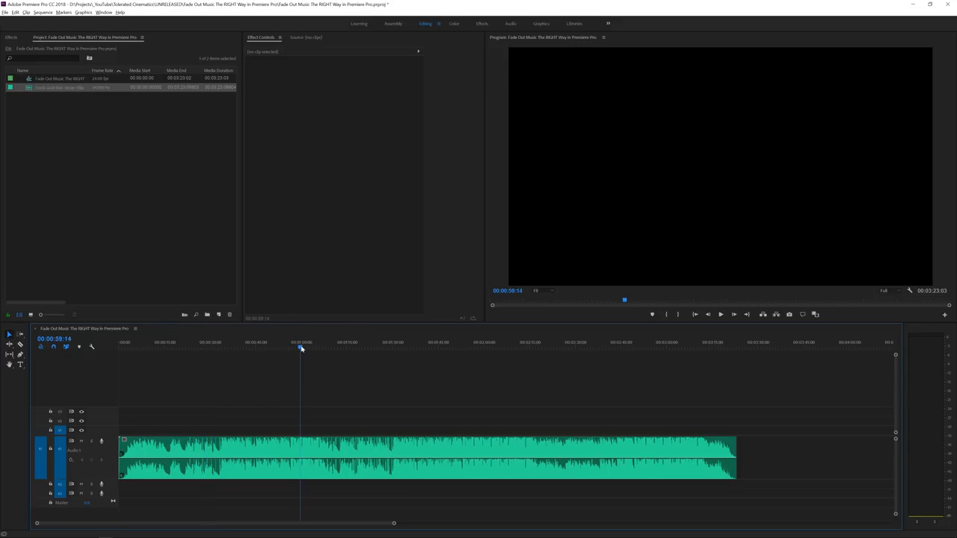
{"action": "left_click_drag", "start_coordinate": [301, 350], "coordinate": [303, 349]}
{"action": "key", "text": "Left"}
{"action": "key", "text": "c"}
{"action": "left_click", "coordinate": [302, 441]}
{"action": "key", "text": "v"}
{"action": "left_click", "coordinate": [329, 445]}
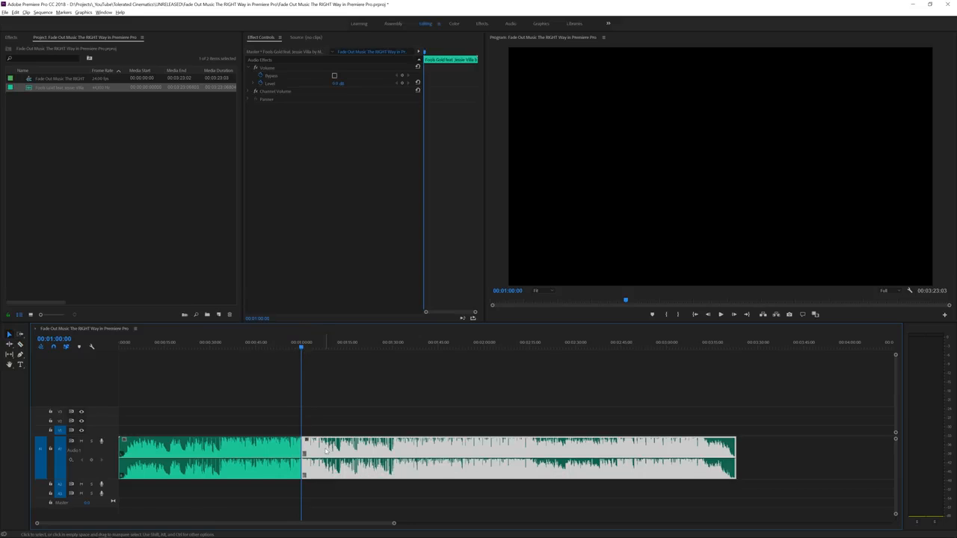
{"action": "key", "text": "Delete"}
Apply an Exponential Fade audio transition to the end of the shortened song
{"action": "left_click", "coordinate": [10, 37]}
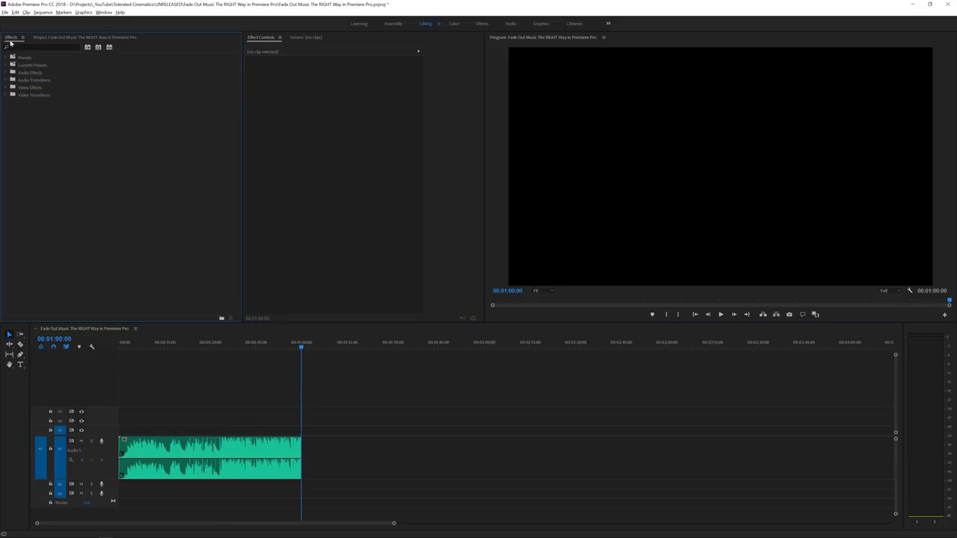
{"action": "left_click", "coordinate": [4, 79]}
{"action": "left_click", "coordinate": [11, 87]}
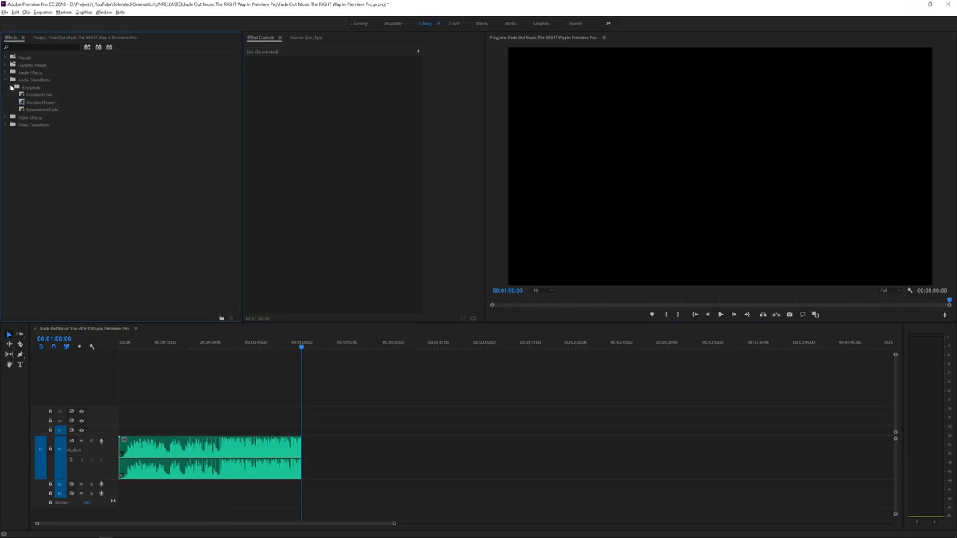
{"action": "left_click_drag", "start_coordinate": [36, 111], "coordinate": [299, 470]}
{"action": "scroll", "coordinate": [280, 465], "scroll_direction": "up", "scroll_amount": 3}
{"action": "scroll", "coordinate": [221, 463], "scroll_direction": "up", "scroll_amount": 3}
{"action": "scroll", "coordinate": [218, 462], "scroll_direction": "up", "scroll_amount": 3}
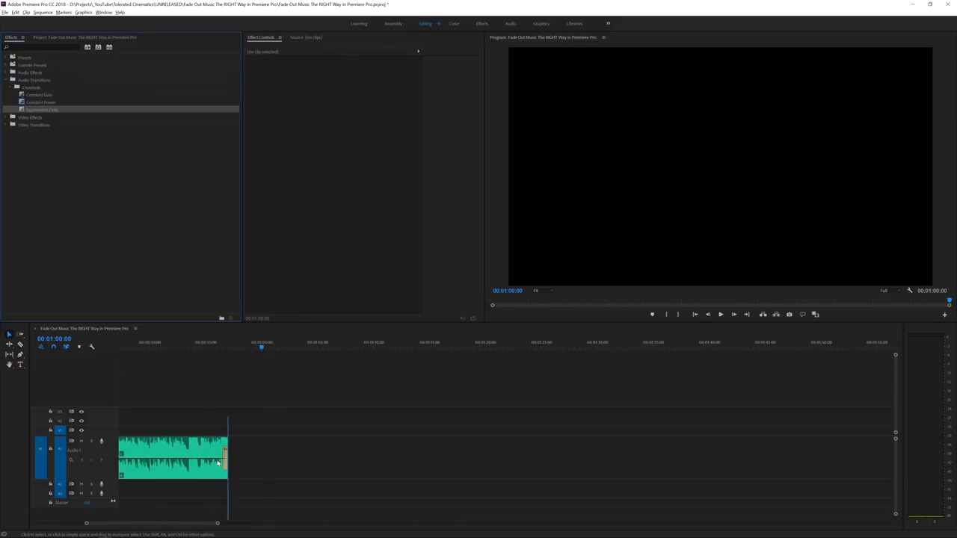
Lengthen the Exponential Fade to about 00:00:05:20 and play back the song's ending
{"action": "left_click", "coordinate": [259, 456]}
{"action": "left_click", "coordinate": [255, 456]}
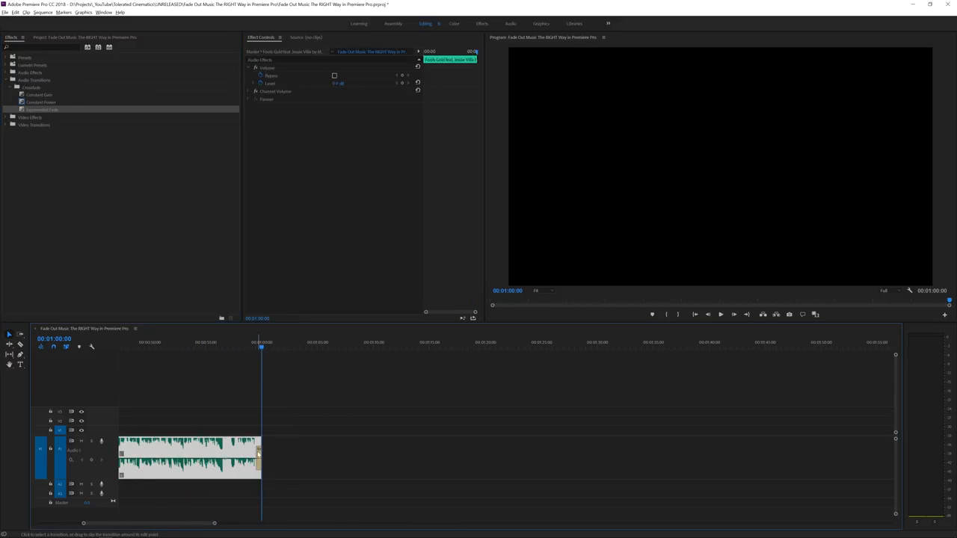
{"action": "left_click", "coordinate": [258, 455]}
{"action": "scroll", "coordinate": [209, 458], "scroll_direction": "up", "scroll_amount": 3}
{"action": "scroll", "coordinate": [275, 457], "scroll_direction": "up", "scroll_amount": 1}
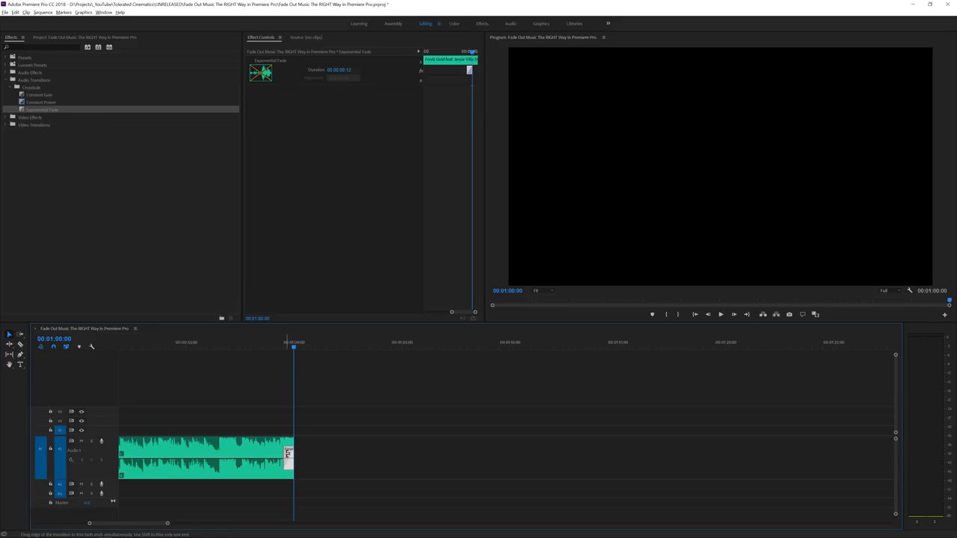
{"action": "left_click_drag", "start_coordinate": [288, 453], "coordinate": [169, 454]}
{"action": "left_click", "coordinate": [149, 346]}
{"action": "key", "text": "space"}
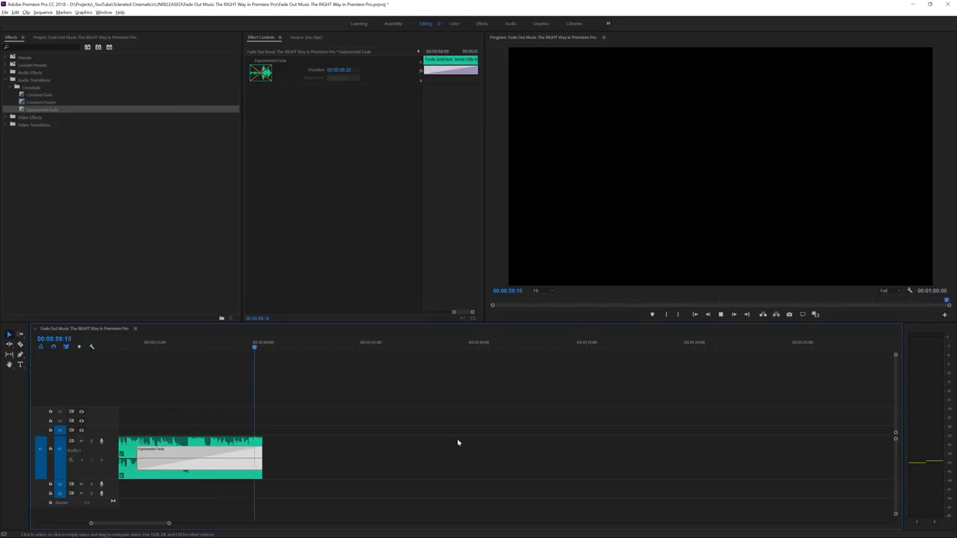
{"action": "scroll", "coordinate": [457, 441], "scroll_direction": "down", "scroll_amount": 4}
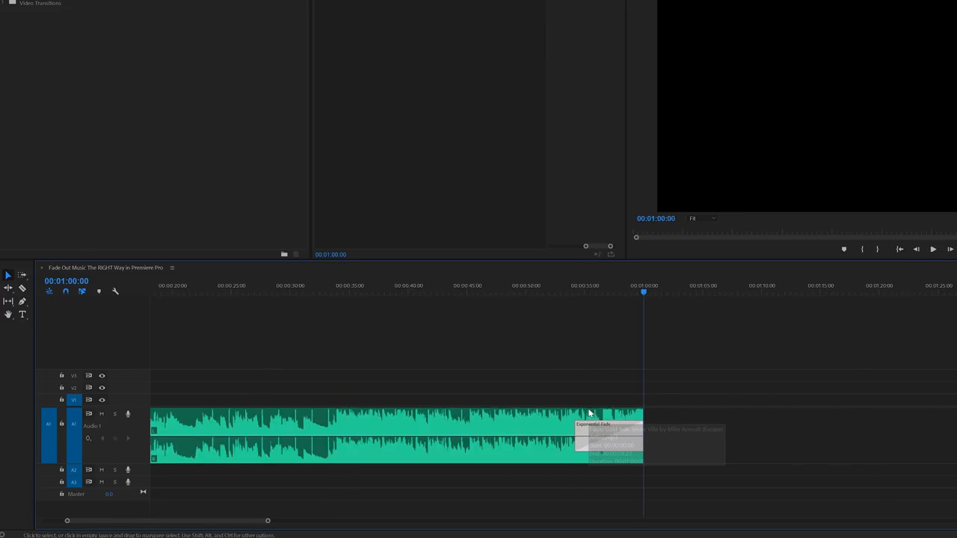
Delete the Exponential Fade and undo the trimming to restore the full-length song
{"action": "key", "text": "Delete"}
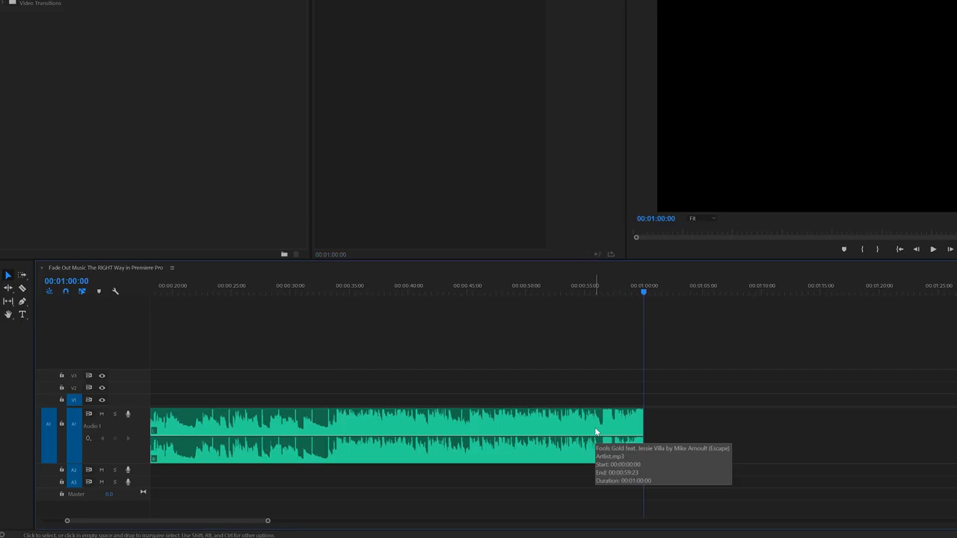
{"action": "scroll", "coordinate": [595, 428], "scroll_direction": "down", "scroll_amount": 5}
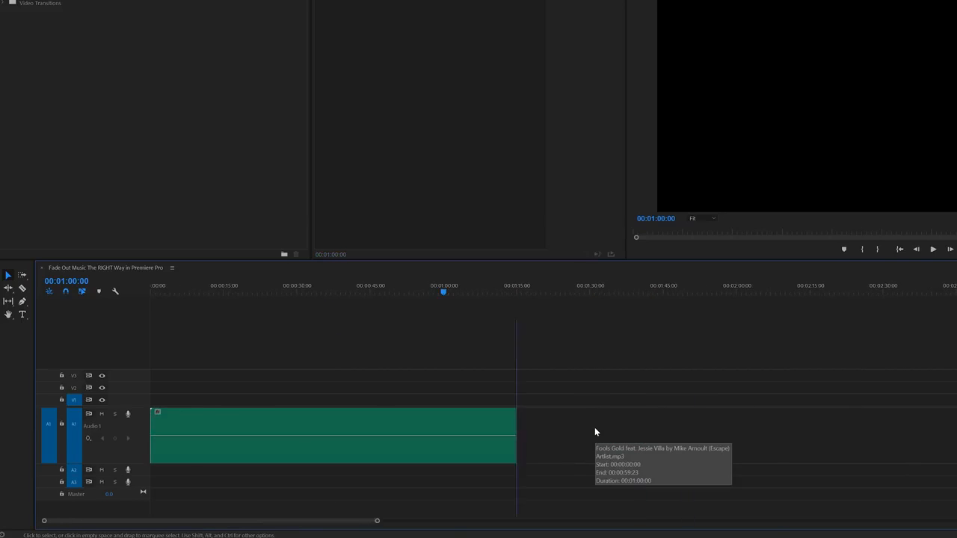
{"action": "left_click", "coordinate": [312, 422]}
{"action": "key", "text": "ctrl+shift+d"}
{"action": "key", "text": "ctrl+z"}
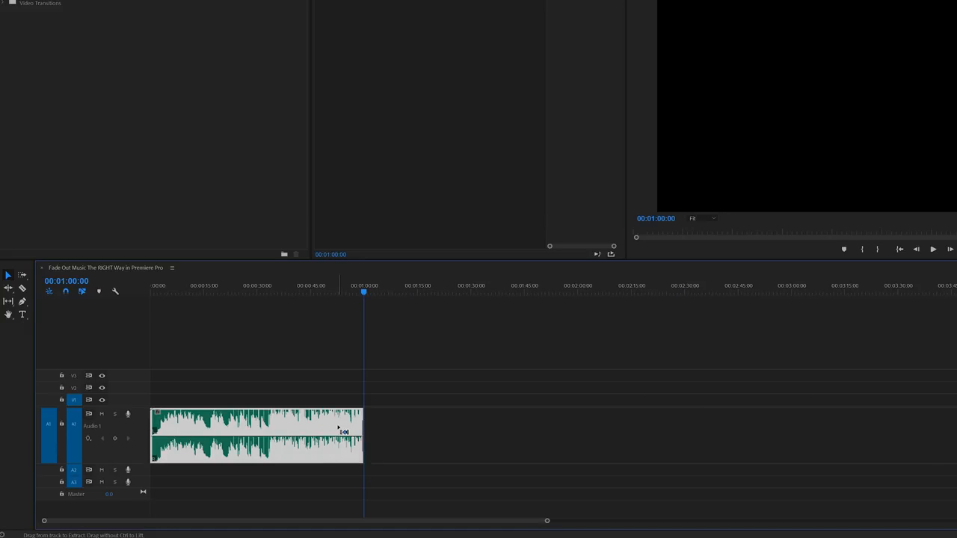
{"action": "key", "text": "ctrl+z"}
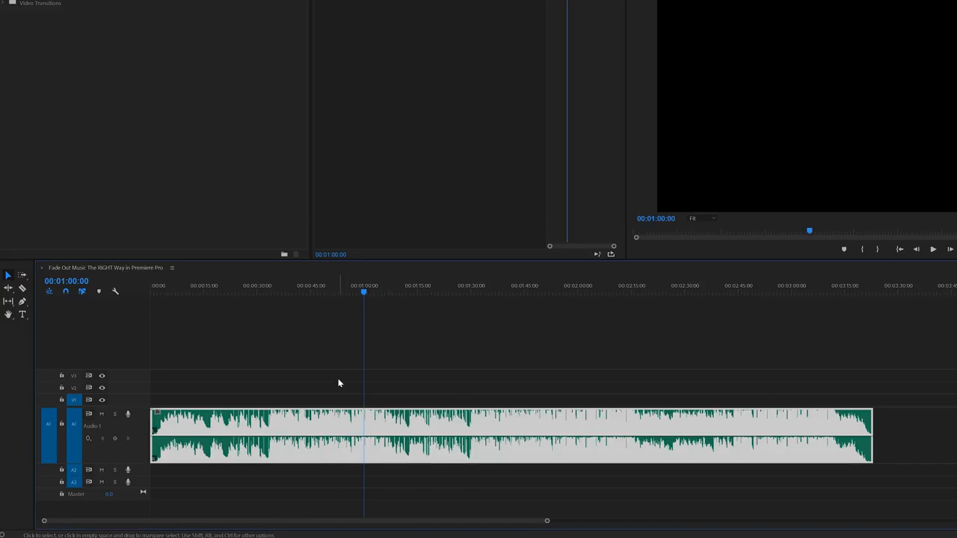
{"action": "left_click", "coordinate": [345, 364]}
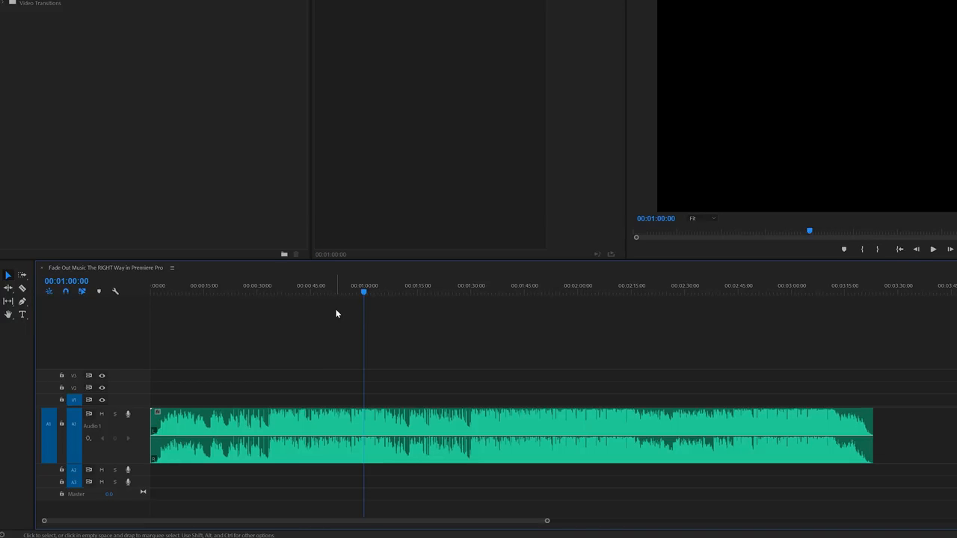
Mark an out point at 00:01:00:00 and play the song from 00:00:41:05
{"action": "key", "text": "o"}
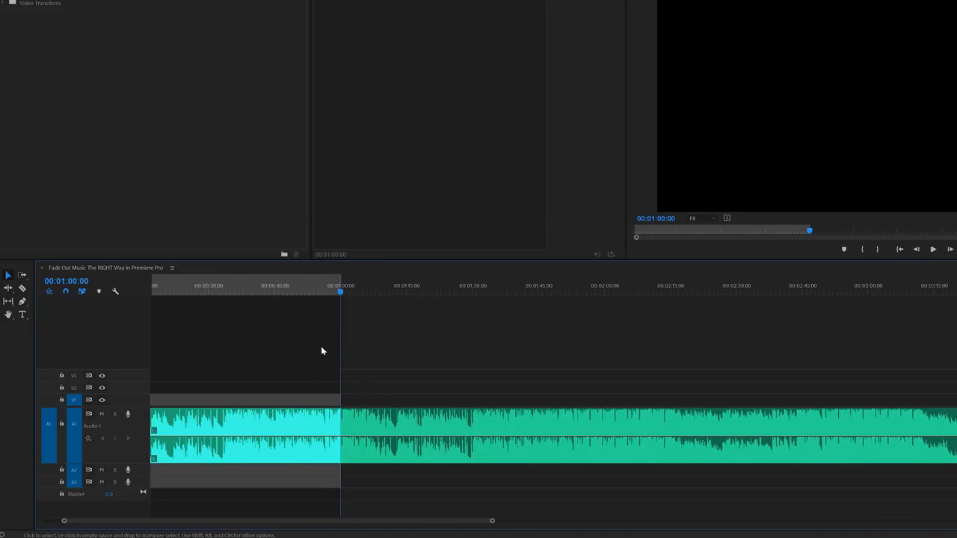
{"action": "key", "text": "equal"}
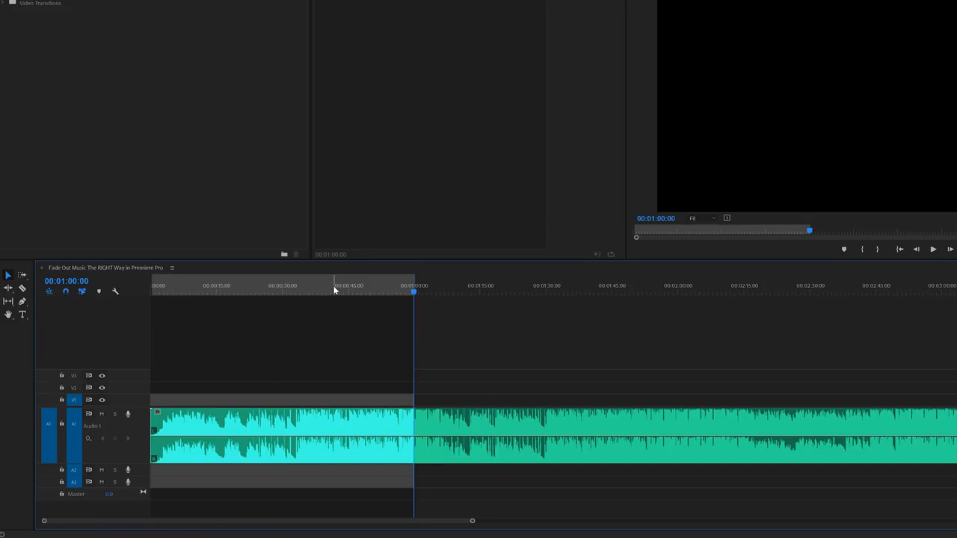
{"action": "left_click", "coordinate": [332, 287]}
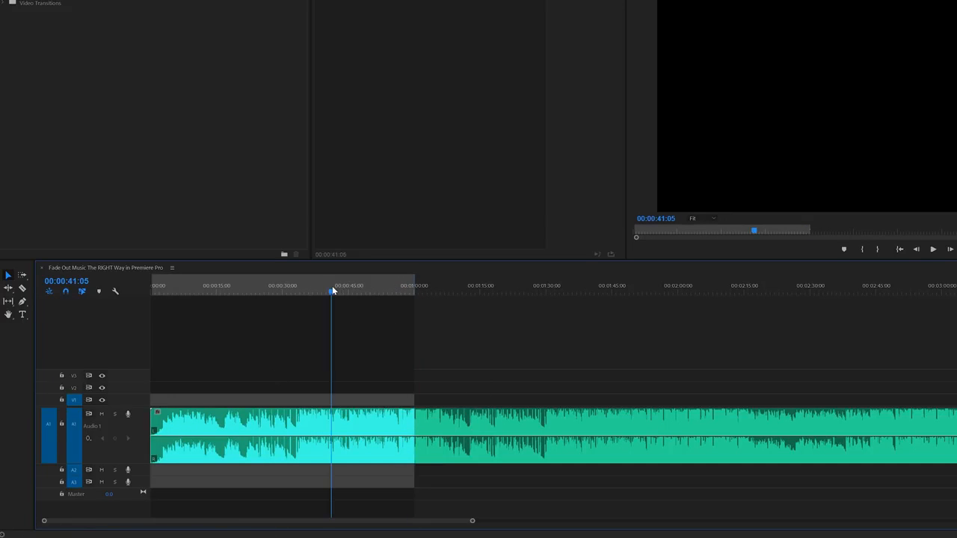
{"action": "key", "text": "space"}
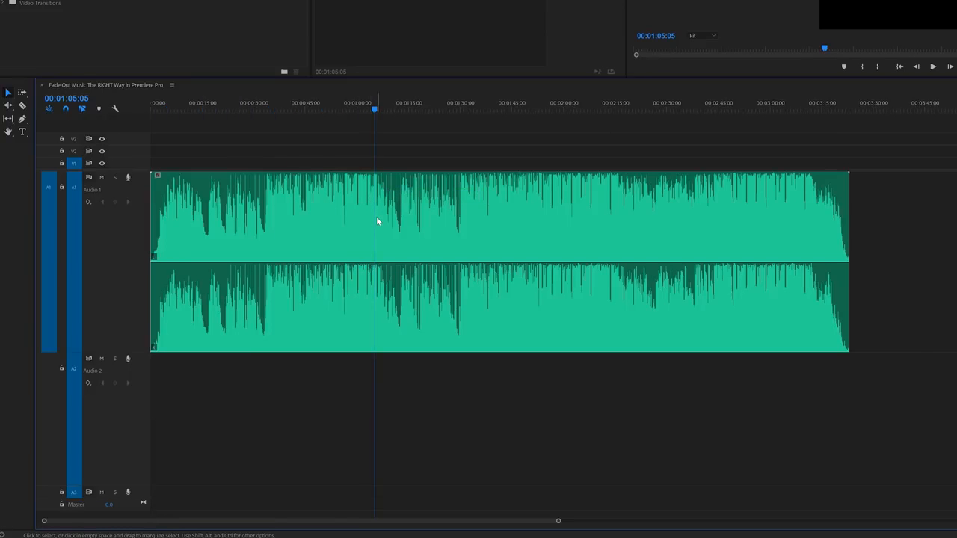
Listen to the song around 00:00:44:18 and split the clip at 00:00:44:11
{"action": "scroll", "coordinate": [377, 218], "scroll_direction": "up", "scroll_amount": 1}
{"action": "scroll", "coordinate": [377, 218], "scroll_direction": "up", "scroll_amount": 4}
{"action": "scroll", "coordinate": [376, 216], "scroll_direction": "down", "scroll_amount": 1}
{"action": "left_click", "coordinate": [304, 207]}
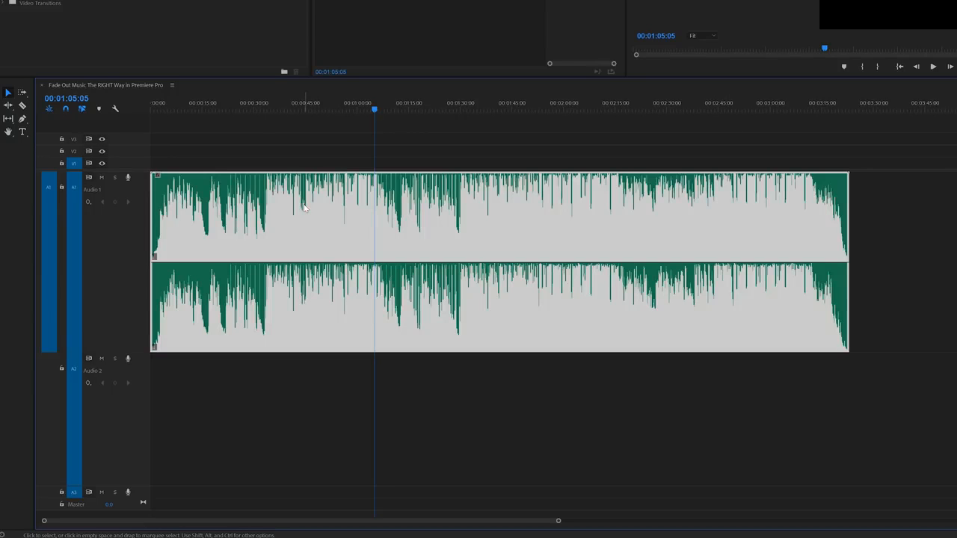
{"action": "left_click", "coordinate": [307, 98]}
{"action": "left_click_drag", "start_coordinate": [308, 105], "coordinate": [305, 107]}
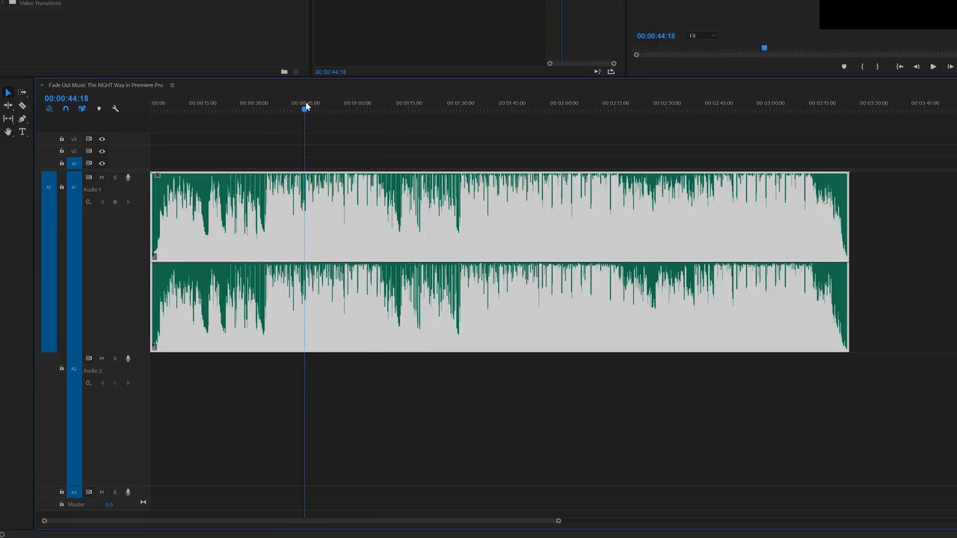
{"action": "scroll", "coordinate": [323, 211], "scroll_direction": "up", "scroll_amount": 5}
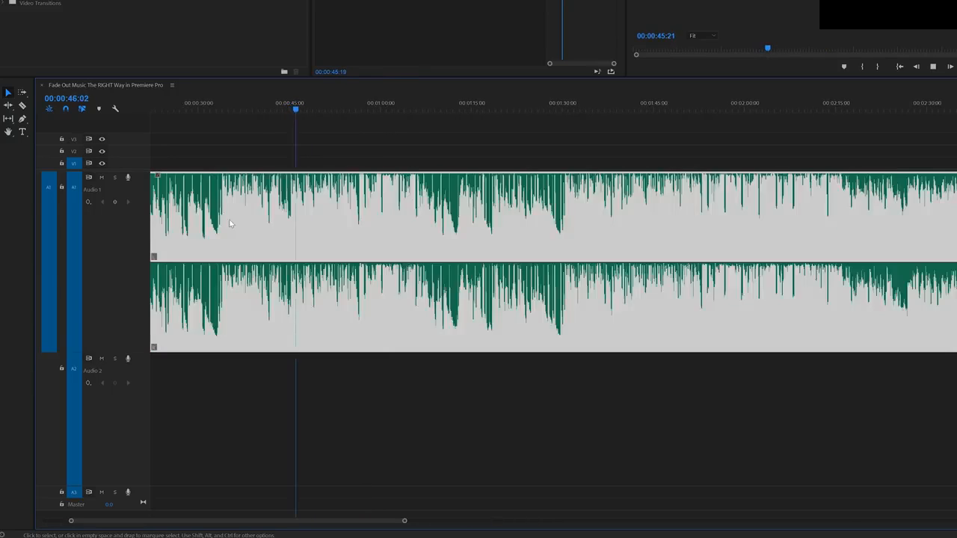
{"action": "key", "text": "space"}
{"action": "left_click_drag", "start_coordinate": [292, 121], "coordinate": [282, 111]}
{"action": "key", "text": "ctrl+k"}
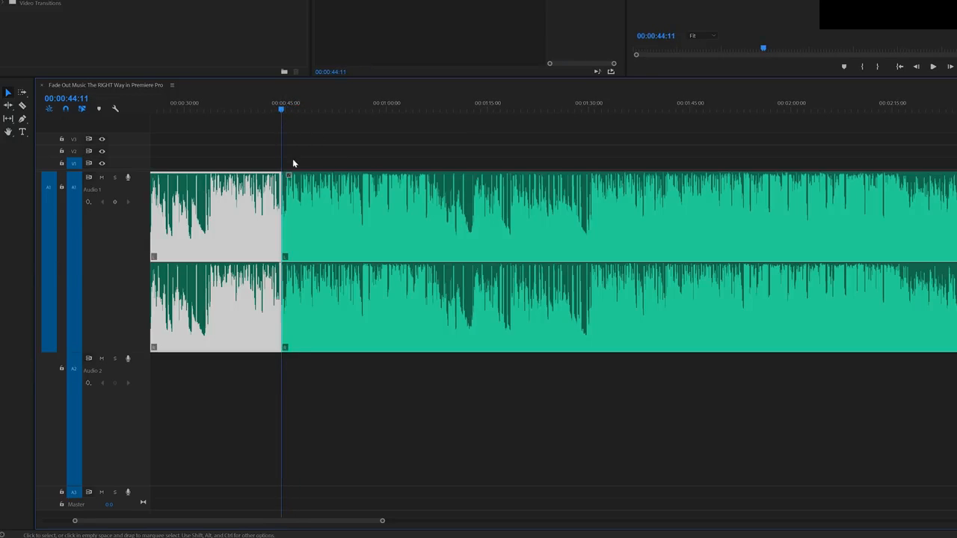
{"action": "key", "text": "minus"}
{"action": "key", "text": "minus"}
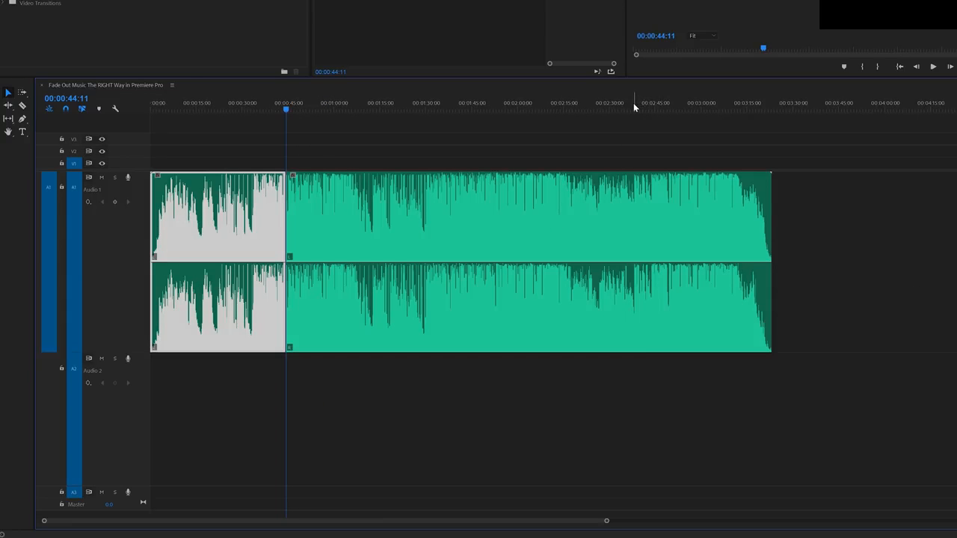
Listen to the song around 00:02:49, split it at 00:02:49:09 and delete the section between the two cuts
{"action": "left_click_drag", "start_coordinate": [633, 102], "coordinate": [666, 101]}
{"action": "key", "text": "space"}
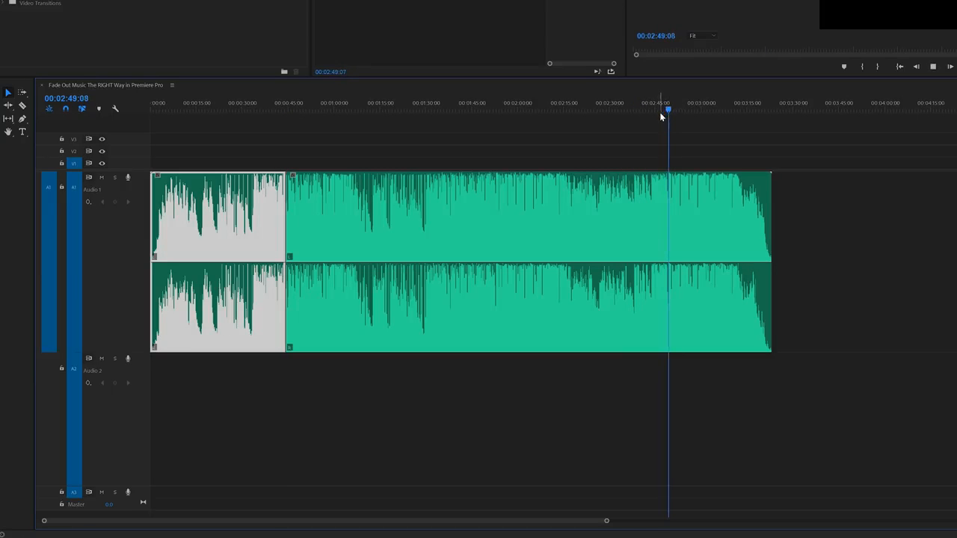
{"action": "key", "text": "equal"}
{"action": "key", "text": "space"}
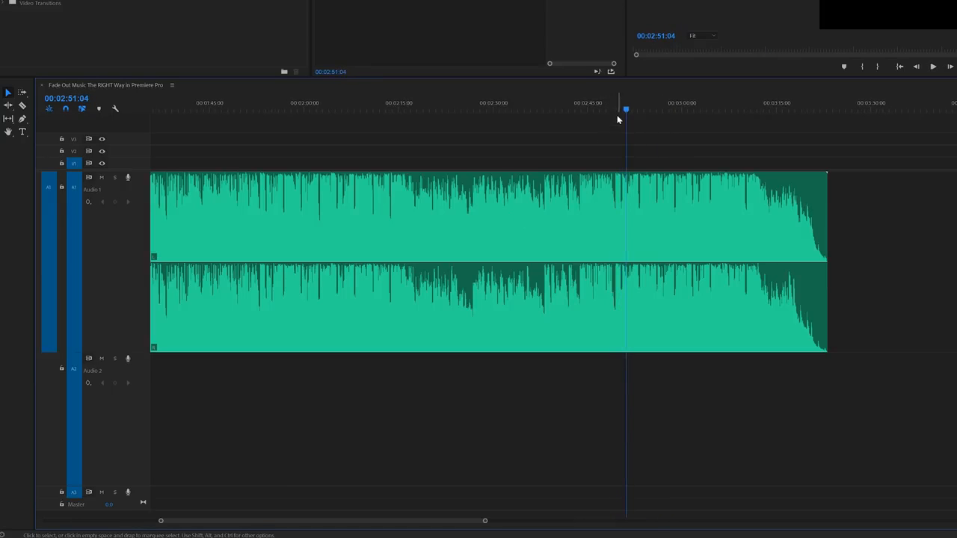
{"action": "left_click_drag", "start_coordinate": [616, 105], "coordinate": [615, 105]}
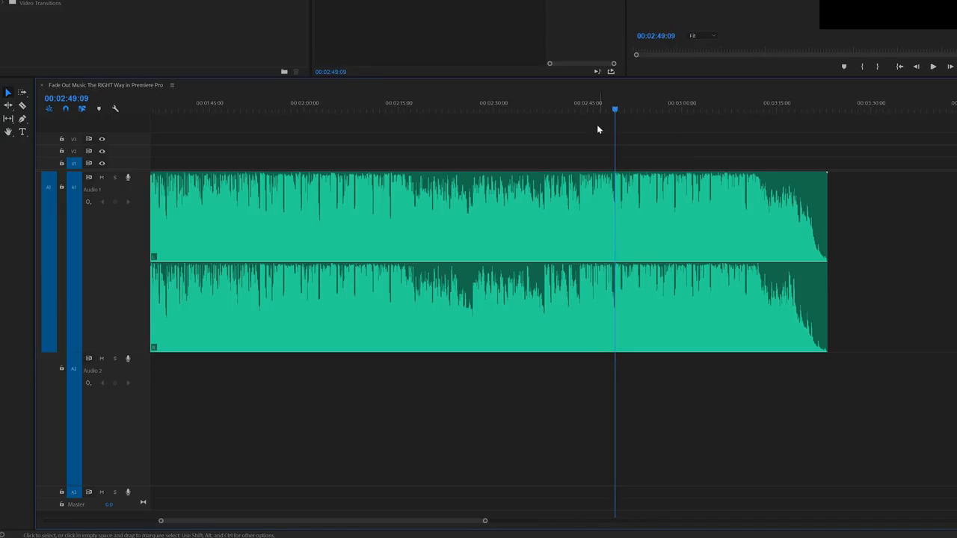
{"action": "key", "text": "minus"}
{"action": "left_click", "coordinate": [400, 240]}
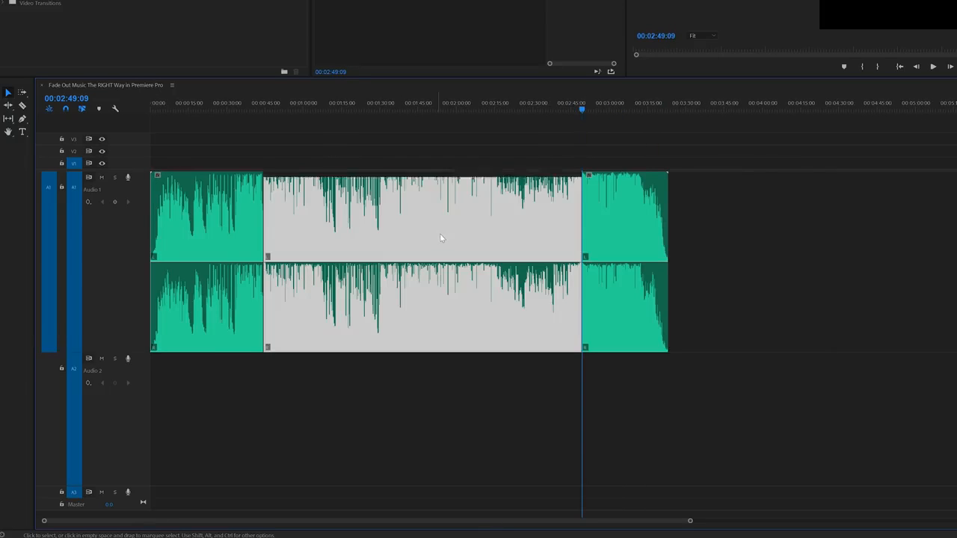
{"action": "key", "text": "Delete"}
Move the ending clip onto Audio 2 to start at about 00:00:34, and extend the first clip's end to about 00:00:45:09
{"action": "left_click_drag", "start_coordinate": [611, 207], "coordinate": [271, 388]}
{"action": "key", "text": "equal"}
{"action": "key", "text": "equal"}
{"action": "key", "text": "equal"}
{"action": "key", "text": "equal"}
{"action": "key", "text": "equal"}
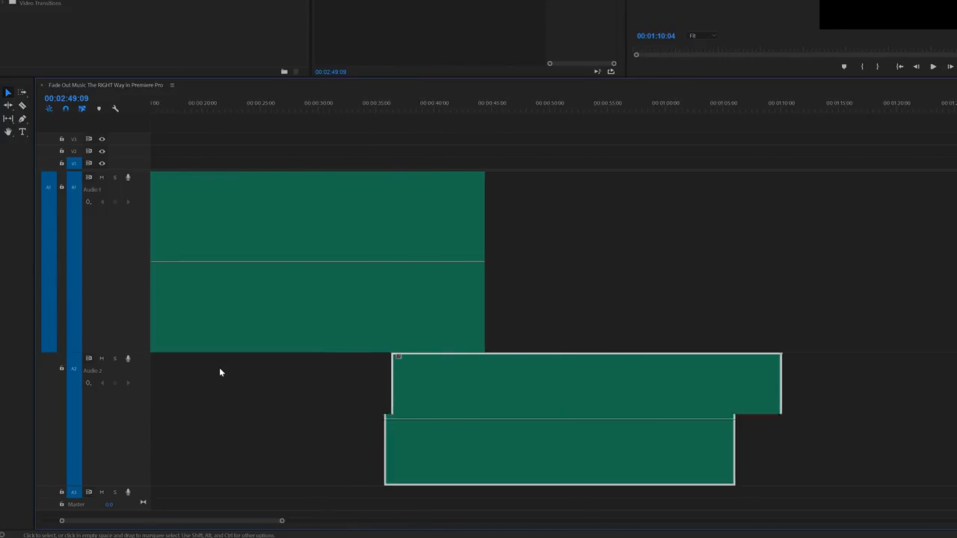
{"action": "key", "text": "equal"}
{"action": "left_click_drag", "start_coordinate": [509, 380], "coordinate": [721, 375]}
{"action": "left_click_drag", "start_coordinate": [412, 379], "coordinate": [381, 378]}
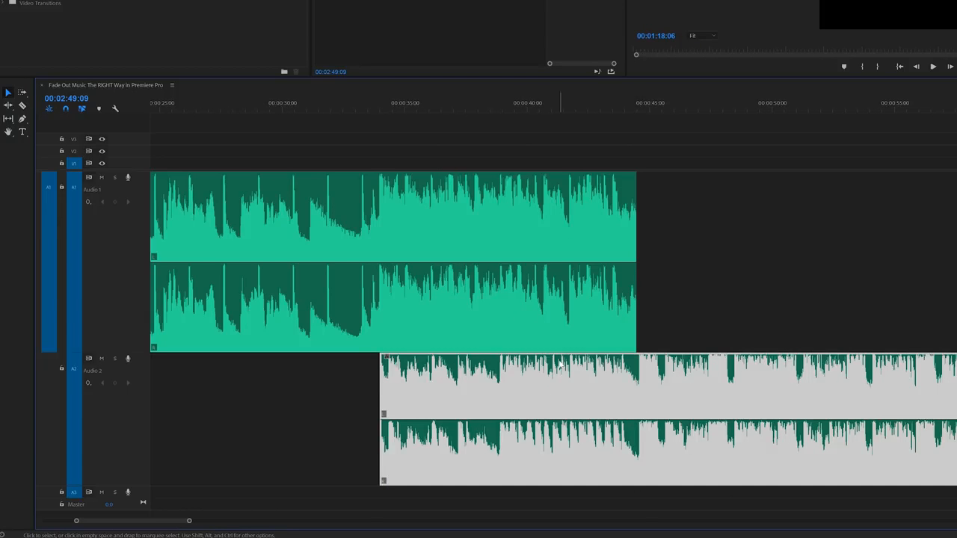
{"action": "key", "text": "="}
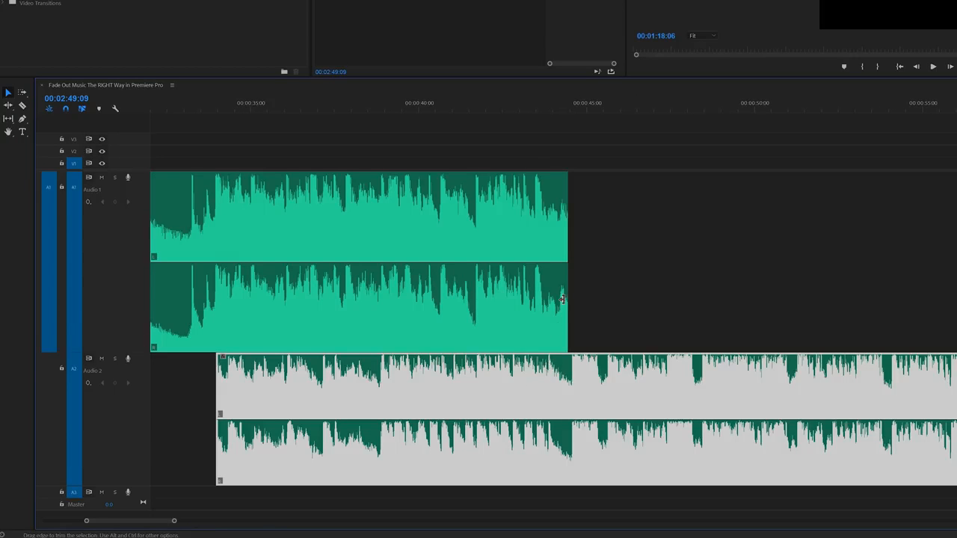
{"action": "left_click_drag", "start_coordinate": [568, 296], "coordinate": [598, 297]}
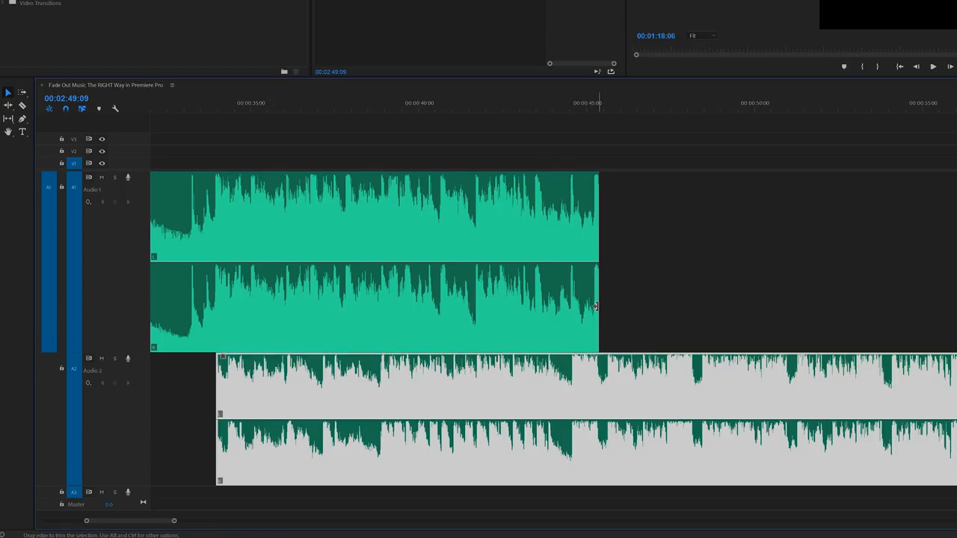
Try trimming the first clip to about 00:00:44:20 and cutting away the ending clip's part before that point
{"action": "left_click_drag", "start_coordinate": [580, 359], "coordinate": [581, 332]}
{"action": "key", "text": "c"}
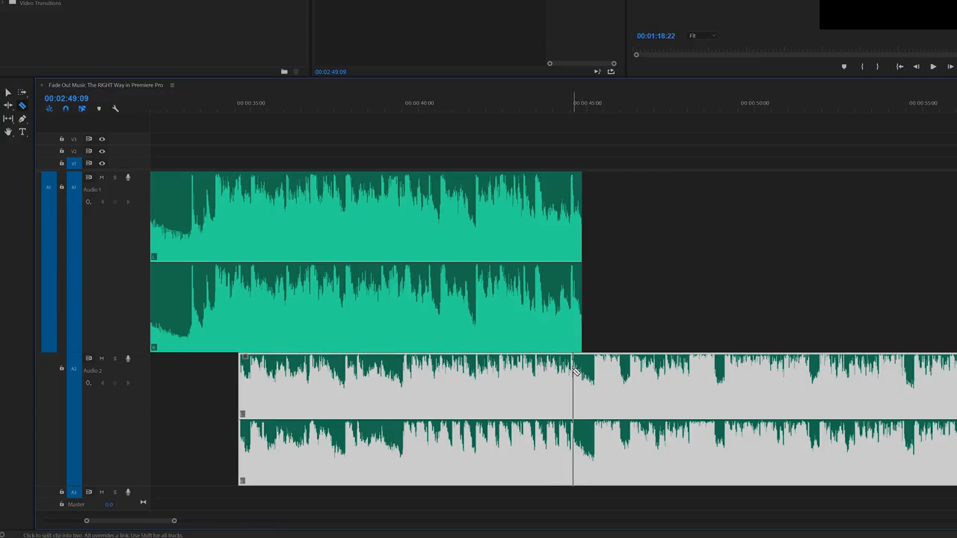
{"action": "left_click", "coordinate": [583, 369]}
{"action": "key", "text": "v"}
{"action": "left_click", "coordinate": [554, 374]}
{"action": "key", "text": "Delete"}
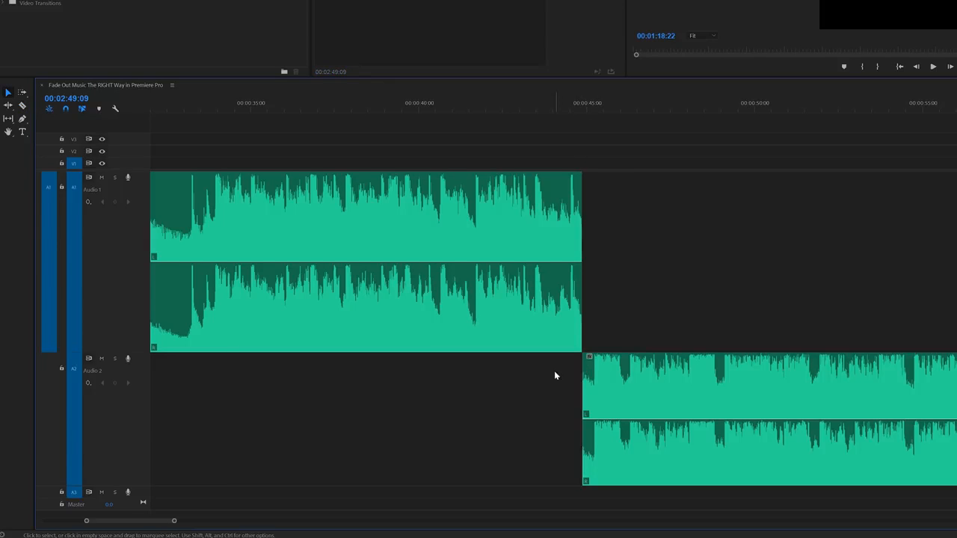
Undo the ending clip's cut and deletion and the first clip's trim, then try extending the first clip to about 00:00:46 and revert it
{"action": "key", "text": "ctrl+z"}
{"action": "key", "text": "ctrl+z"}
{"action": "key", "text": "ctrl+z"}
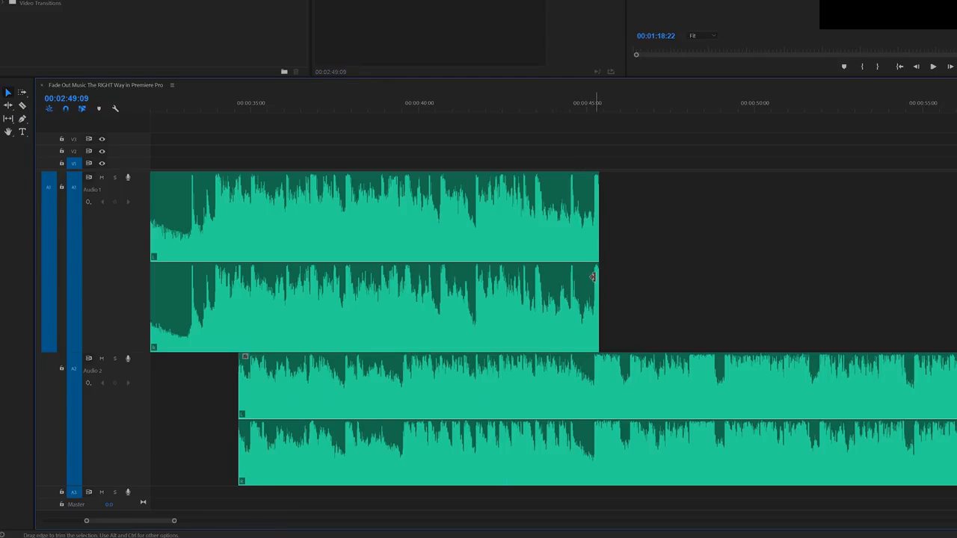
{"action": "left_click_drag", "start_coordinate": [607, 272], "coordinate": [634, 273]}
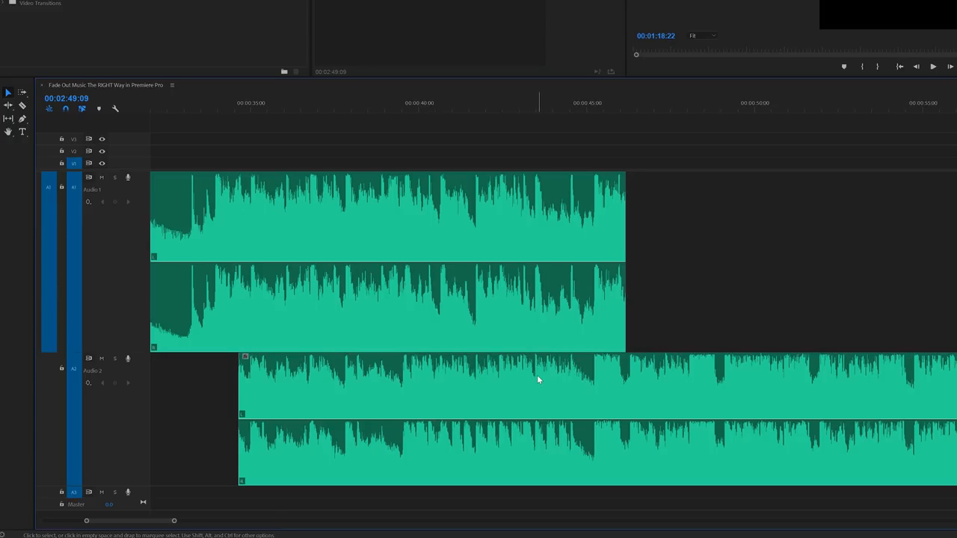
{"action": "key", "text": "ctrl+z"}
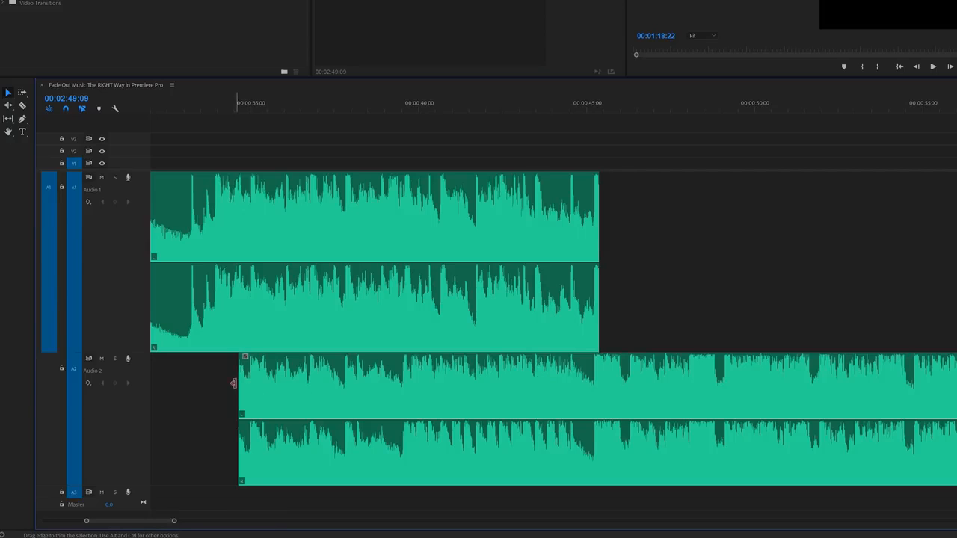
Trim the ending clip's start to about 00:00:45 and try a default Constant Power fade on it
{"action": "left_click_drag", "start_coordinate": [240, 382], "coordinate": [587, 390]}
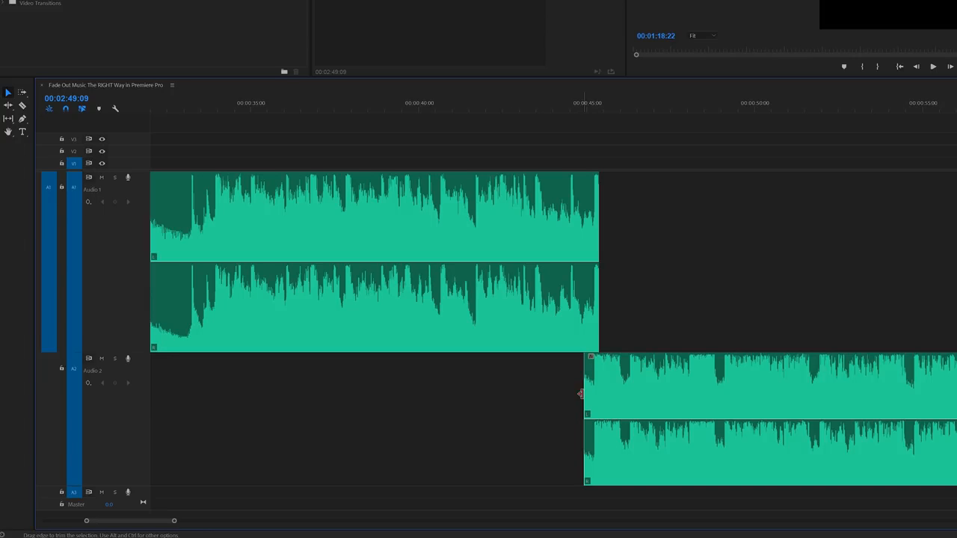
{"action": "key", "text": "ctrl+shift+d"}
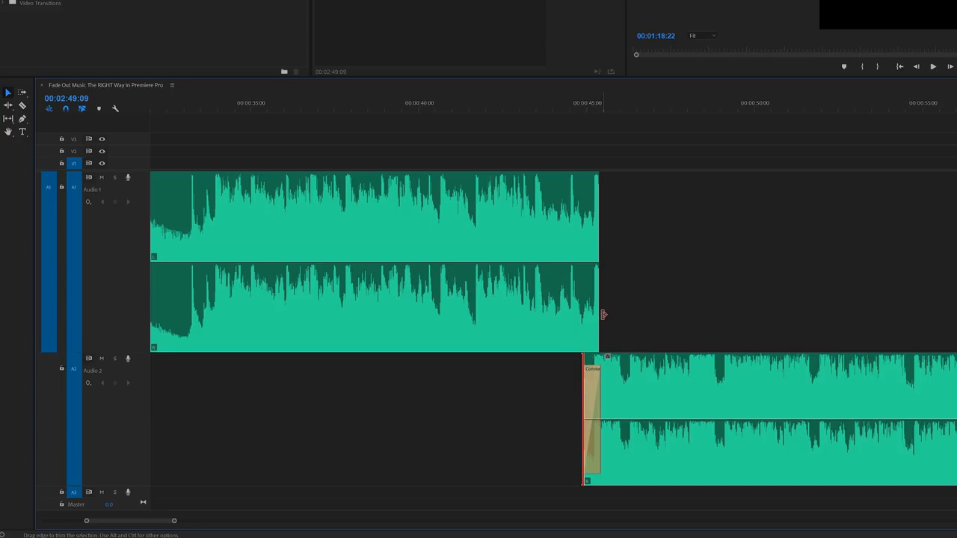
{"action": "left_click", "coordinate": [591, 385]}
{"action": "key", "text": "Delete"}
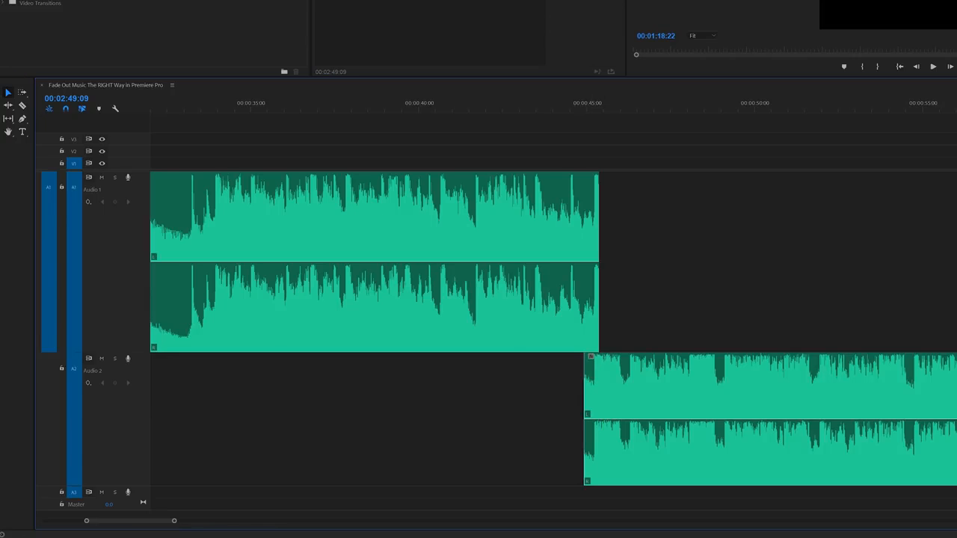
Apply an Exponential Fade to the ending clip's start and Constant Power to the first clip's end, and play the join
{"action": "left_click_drag", "start_coordinate": [45, 1], "coordinate": [579, 383]}
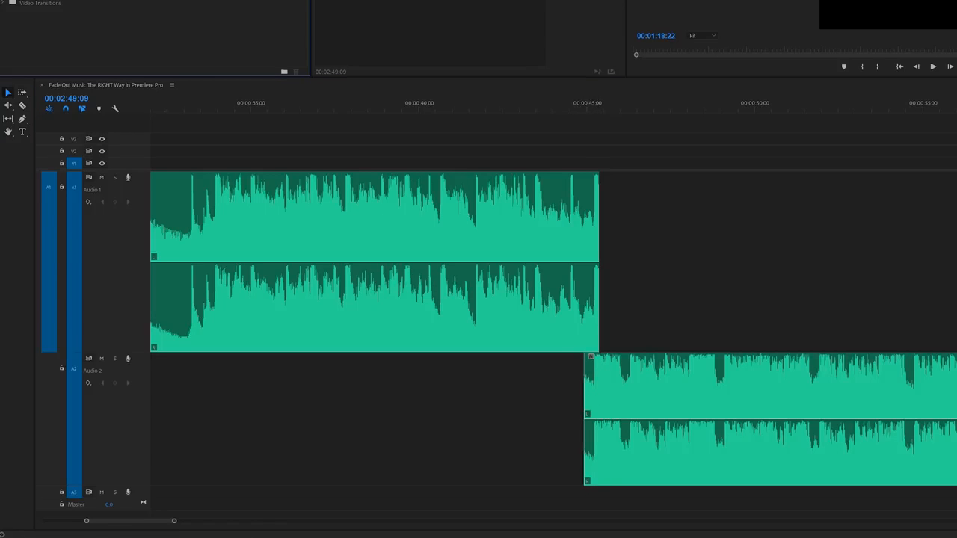
{"action": "left_click_drag", "start_coordinate": [44, 0], "coordinate": [489, 325]}
{"action": "left_click_drag", "start_coordinate": [584, 387], "coordinate": [587, 385]}
{"action": "left_click_drag", "start_coordinate": [229, 38], "coordinate": [602, 273]}
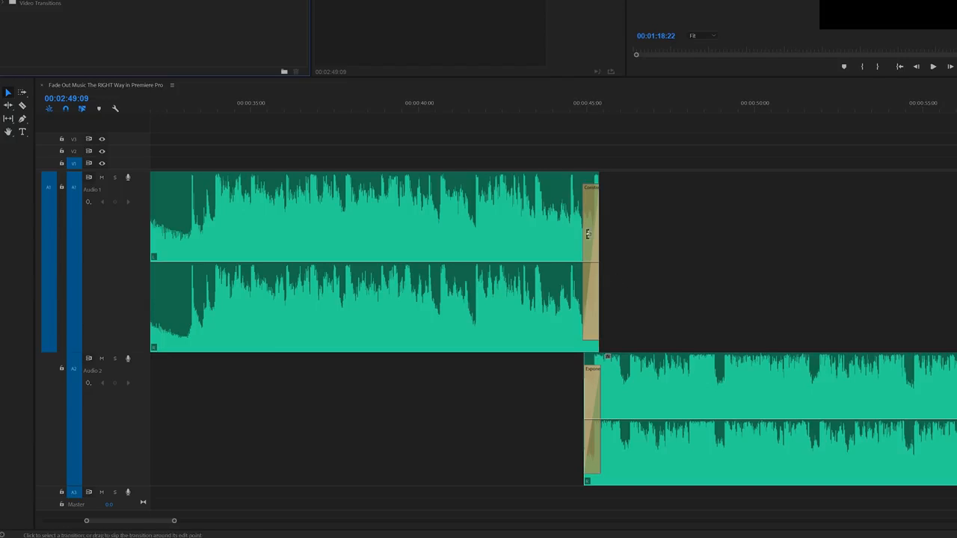
{"action": "left_click", "coordinate": [558, 109]}
{"action": "left_click", "coordinate": [475, 109]}
{"action": "key", "text": "space"}
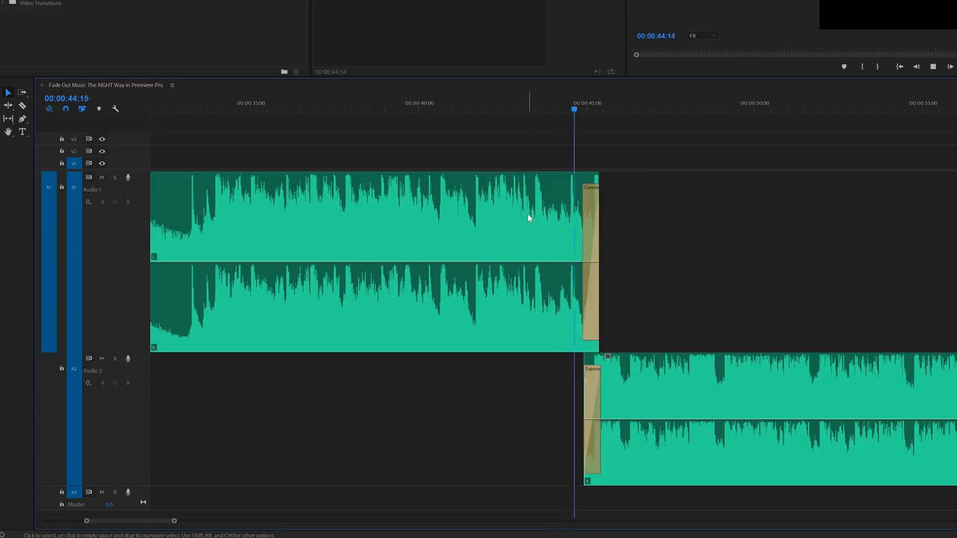
Shorten the Constant Power fade at the first clip's end to 00:00:00:01 and play the join again
{"action": "left_click", "coordinate": [587, 230]}
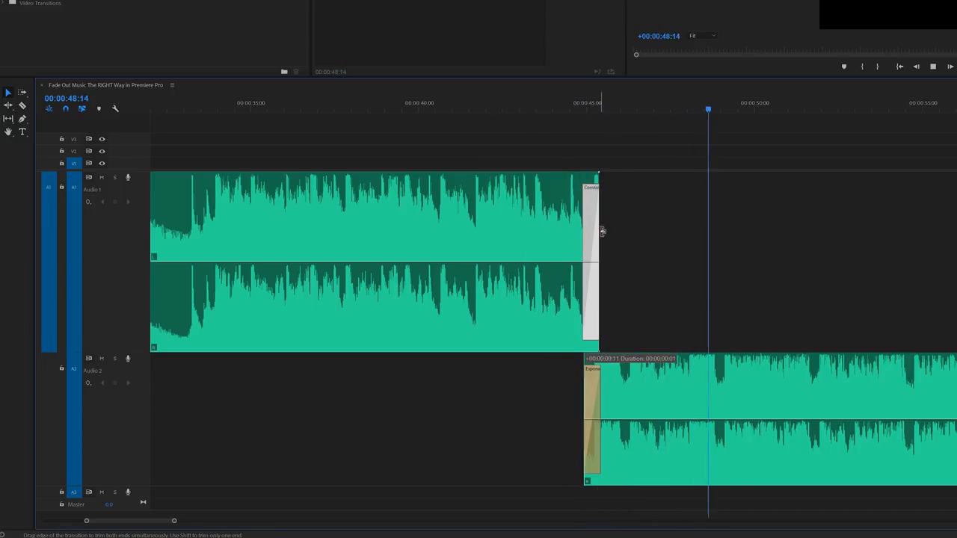
{"action": "key", "text": "Delete"}
{"action": "left_click", "coordinate": [555, 103]}
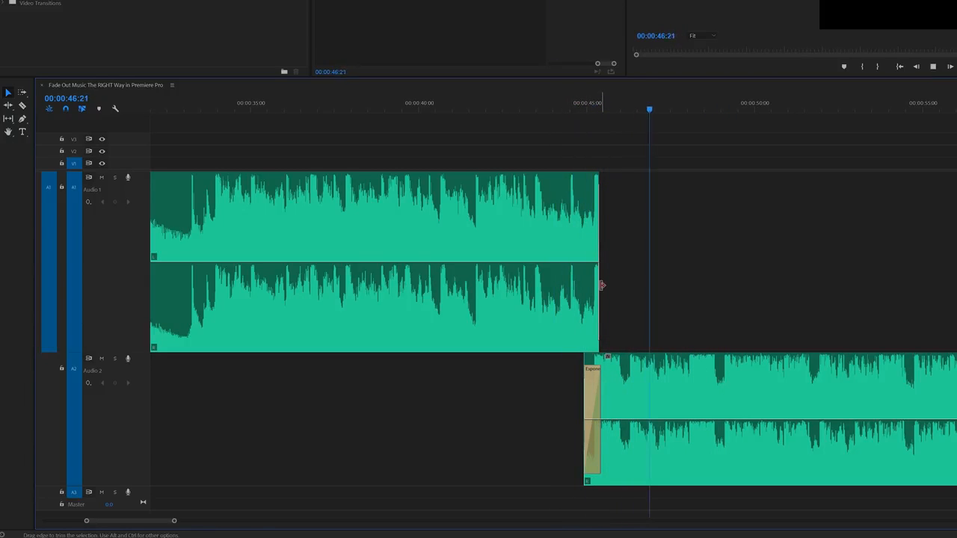
{"action": "key", "text": "space"}
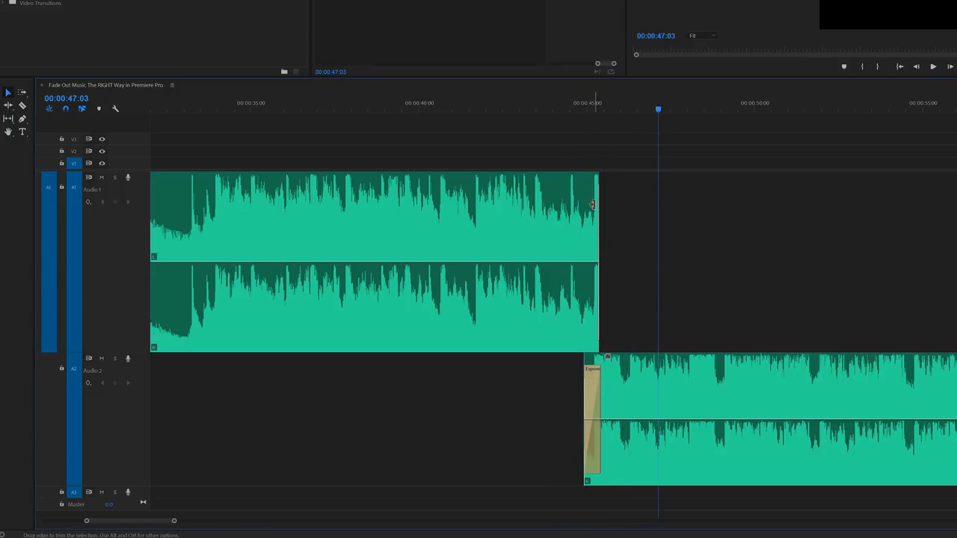
Trim the first clip's end to about 00:00:45:04 and play the join from about 00:00:44:05
{"action": "key", "text": "equal"}
{"action": "key", "text": "equal"}
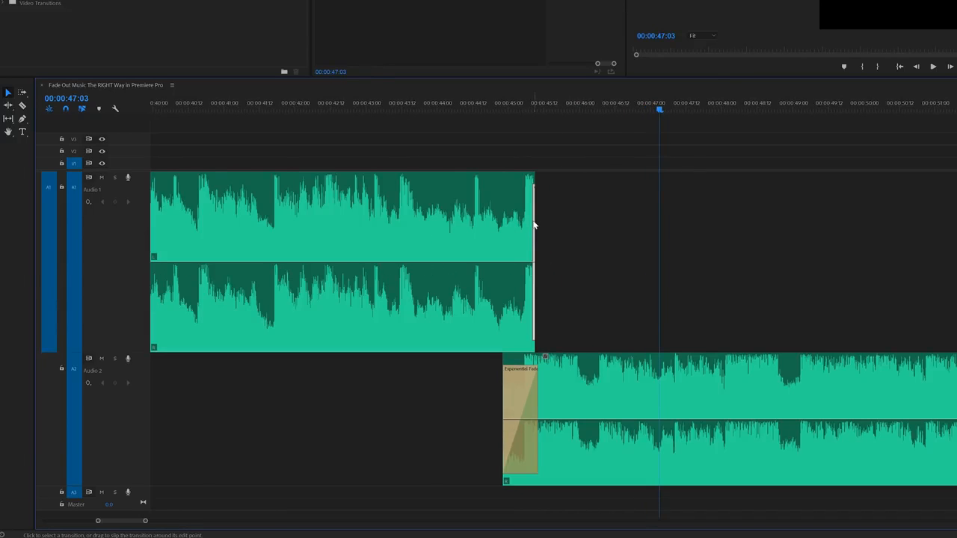
{"action": "left_click_drag", "start_coordinate": [527, 220], "coordinate": [522, 218]}
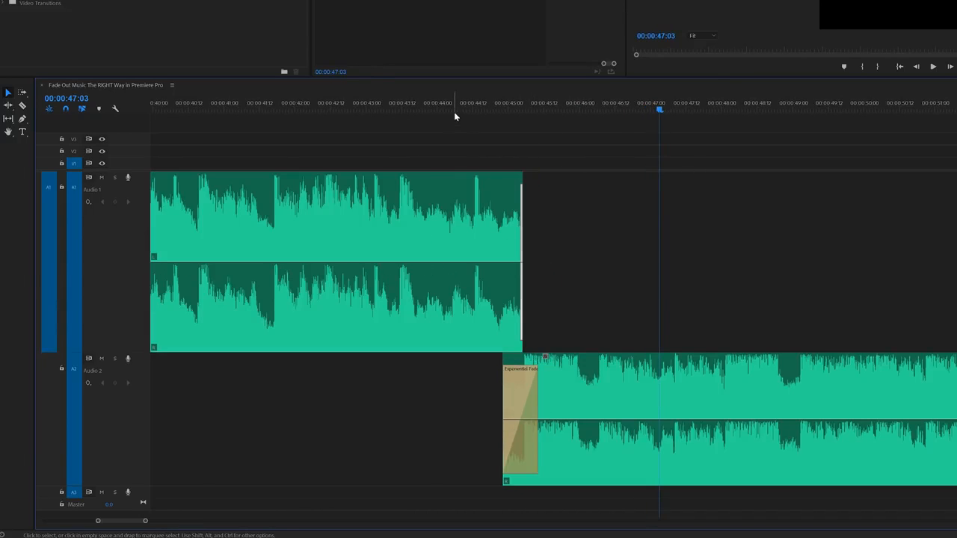
{"action": "left_click", "coordinate": [455, 112]}
{"action": "key", "text": "space"}
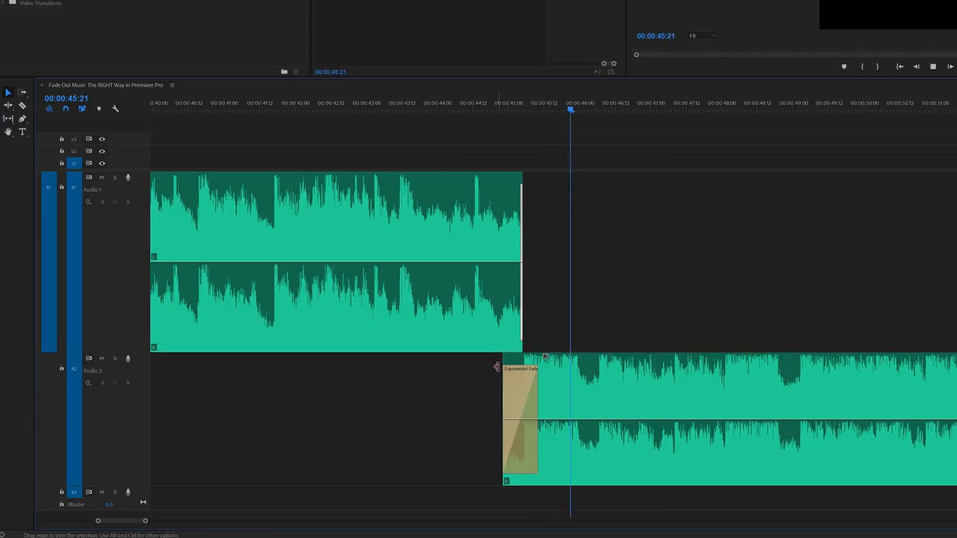
{"action": "key", "text": "space"}
Shorten the Exponential Fade at the ending clip's start to about 5 frames and play the song from about 00:00:34
{"action": "left_click_drag", "start_coordinate": [536, 386], "coordinate": [515, 386]}
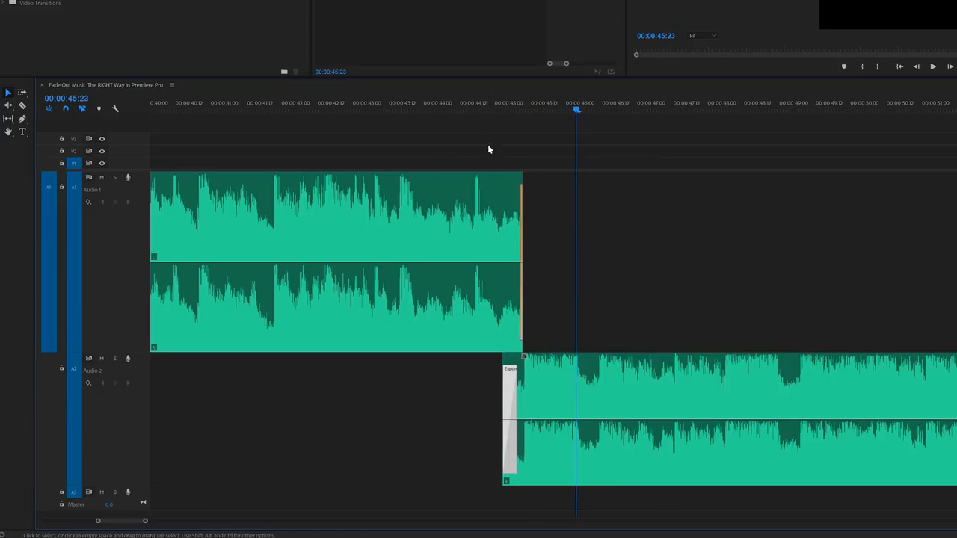
{"action": "left_click", "coordinate": [486, 110]}
{"action": "key", "text": "space"}
{"action": "key", "text": "minus"}
{"action": "key", "text": "minus"}
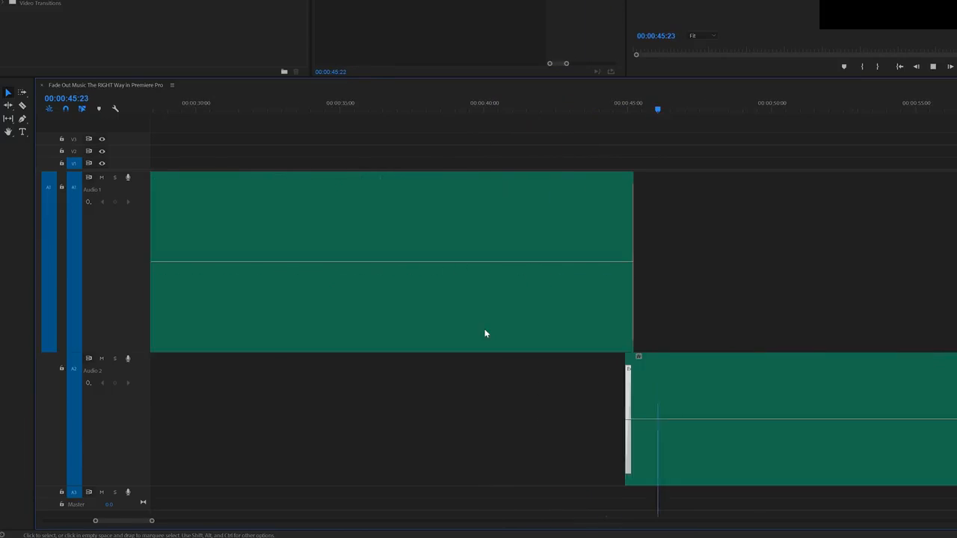
{"action": "left_click", "coordinate": [584, 113]}
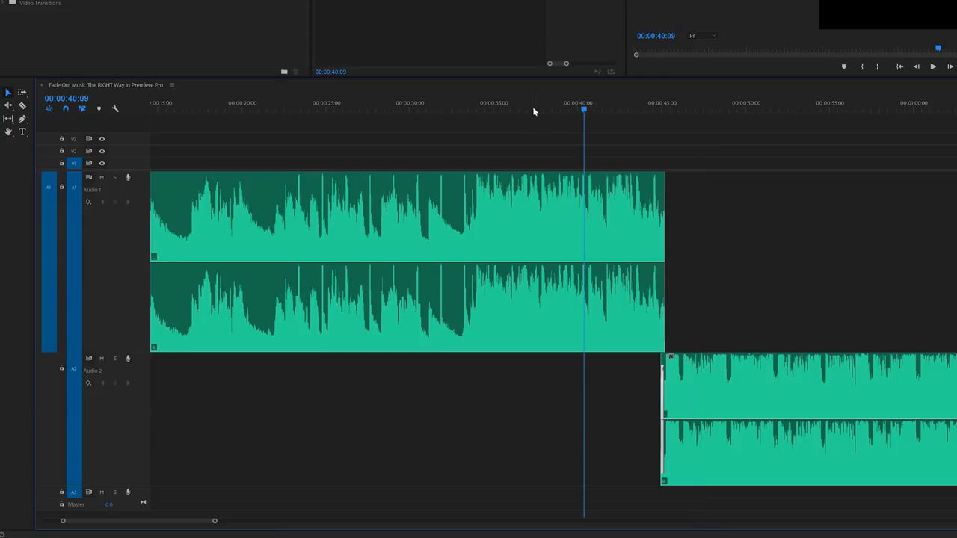
{"action": "left_click", "coordinate": [483, 102]}
{"action": "key", "text": "space"}
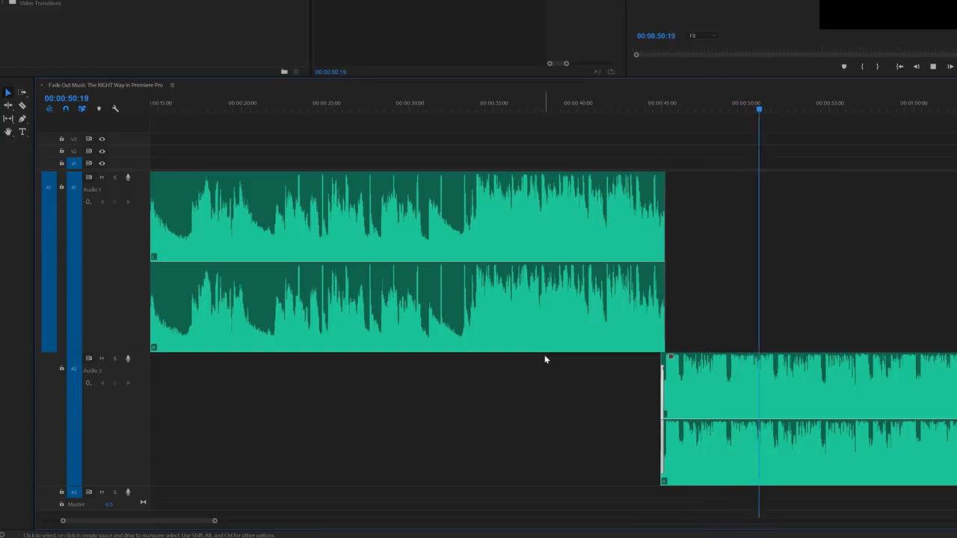
{"action": "key", "text": "space"}
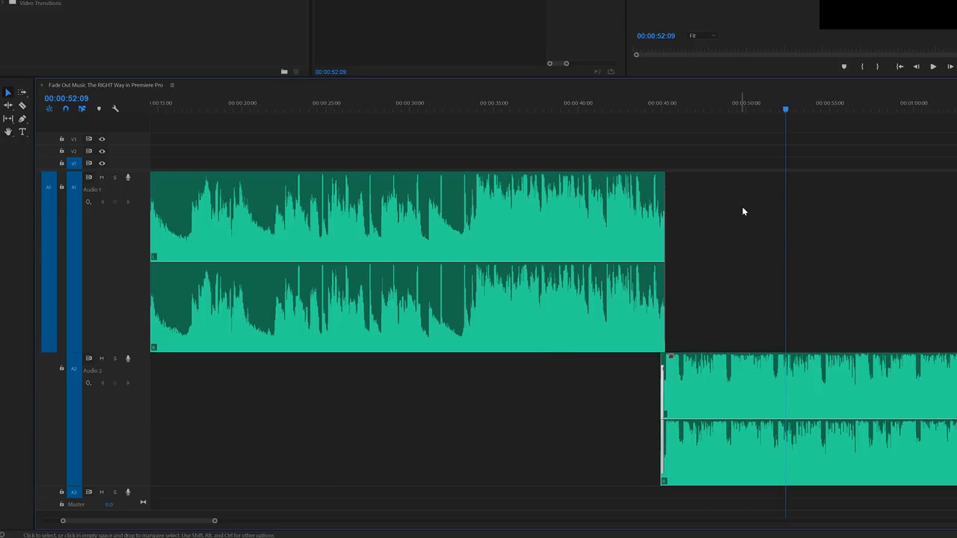
Move the ending clip earlier on Audio 2 to about 00:00:33:17, lining up its beat with the first clip's, and place the playhead at 00:00:33:23
{"action": "key", "text": "minus"}
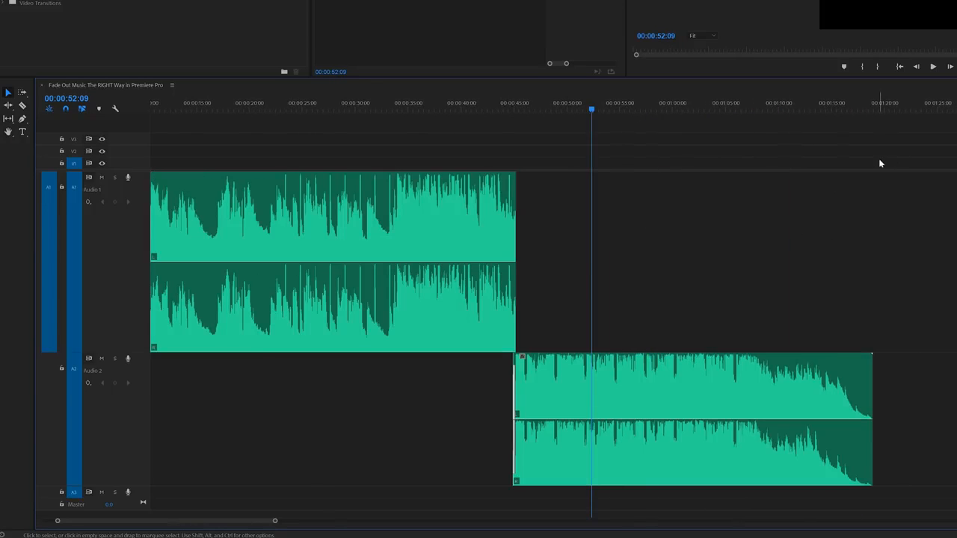
{"action": "key", "text": "equal"}
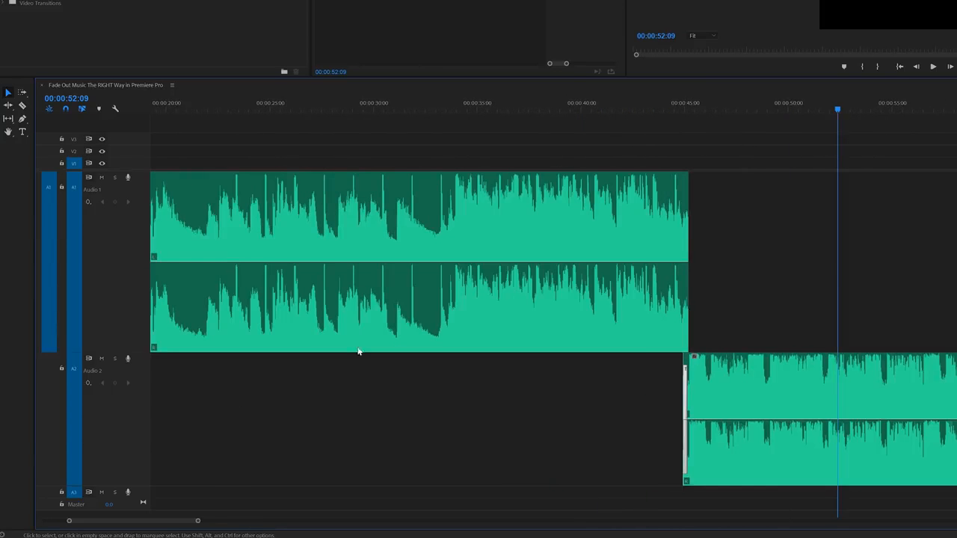
{"action": "left_click_drag", "start_coordinate": [715, 370], "coordinate": [314, 373]}
{"action": "key", "text": "equal"}
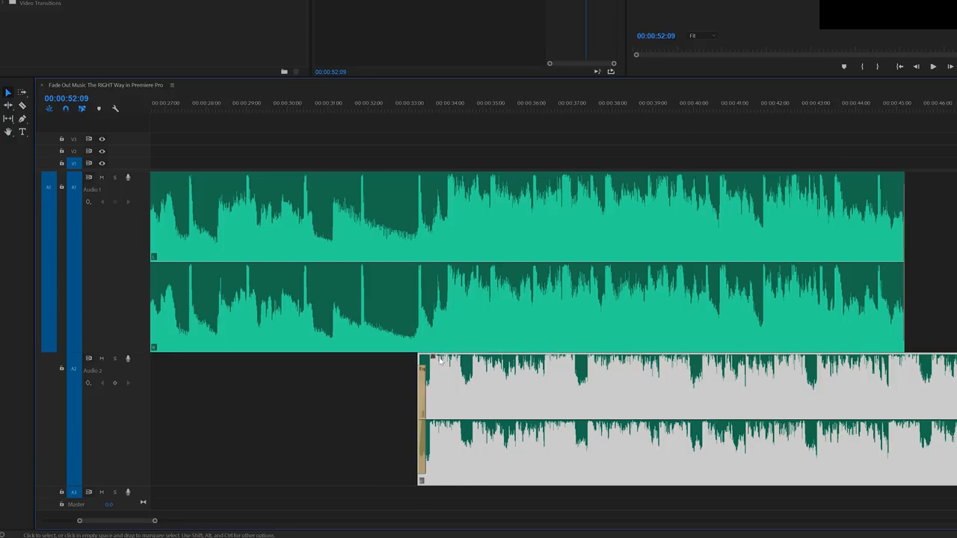
{"action": "left_click_drag", "start_coordinate": [431, 362], "coordinate": [453, 362]}
{"action": "key", "text": "equal"}
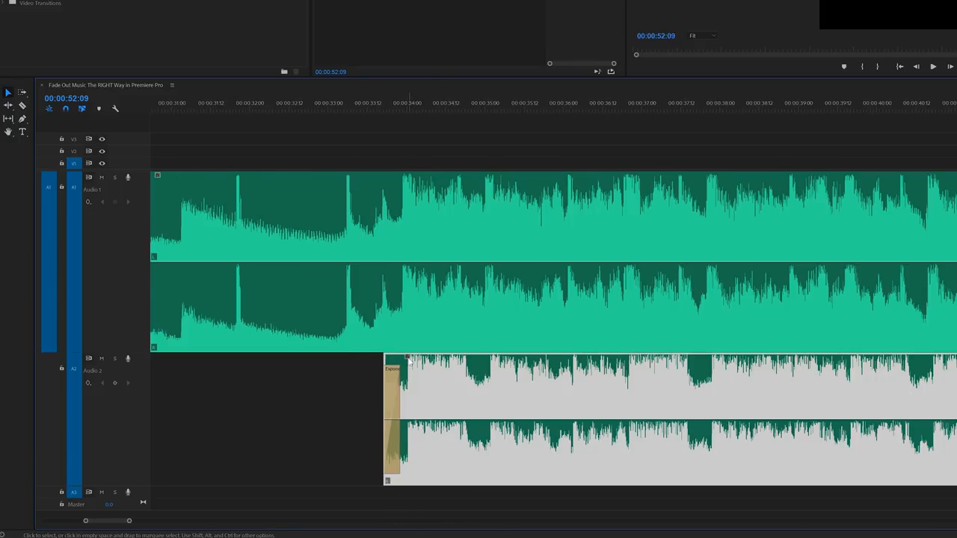
{"action": "left_click", "coordinate": [404, 105]}
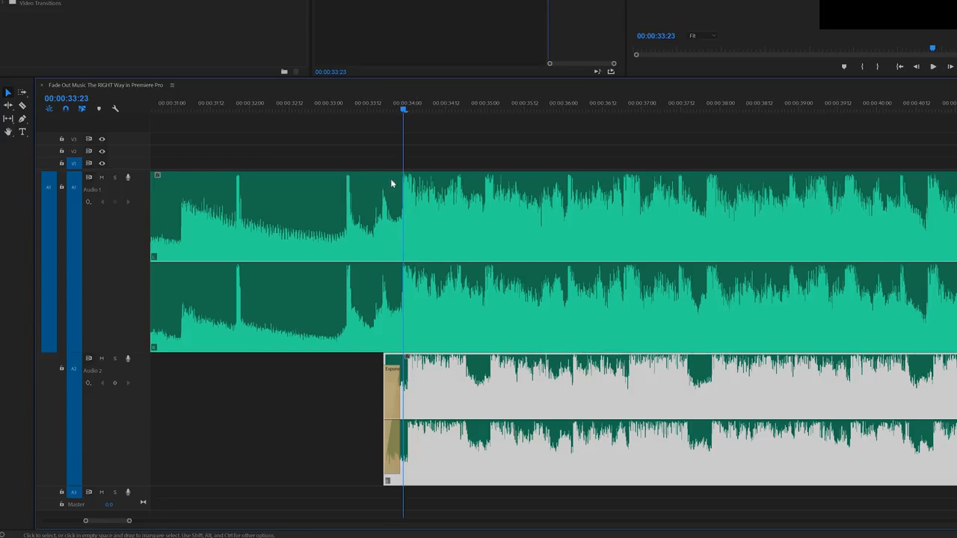
Nudge the ending clip on Audio 2 slightly earlier so its beat lines up with the first clip's beat at 00:00:33:23
{"action": "key", "text": "equal"}
{"action": "key", "text": "equal"}
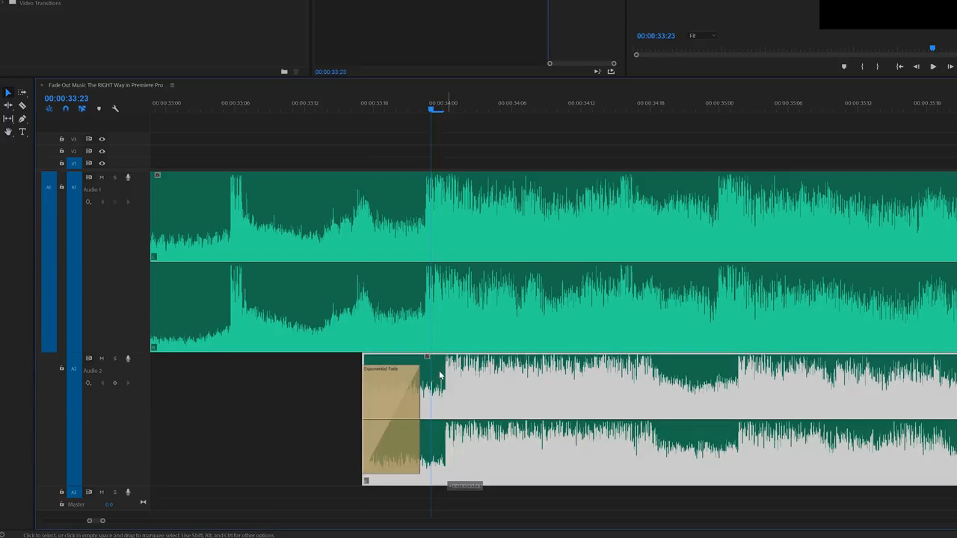
{"action": "left_click_drag", "start_coordinate": [440, 376], "coordinate": [422, 381]}
{"action": "key", "text": "equal"}
{"action": "key", "text": "minus"}
{"action": "key", "text": "minus"}
{"action": "key", "text": "minus"}
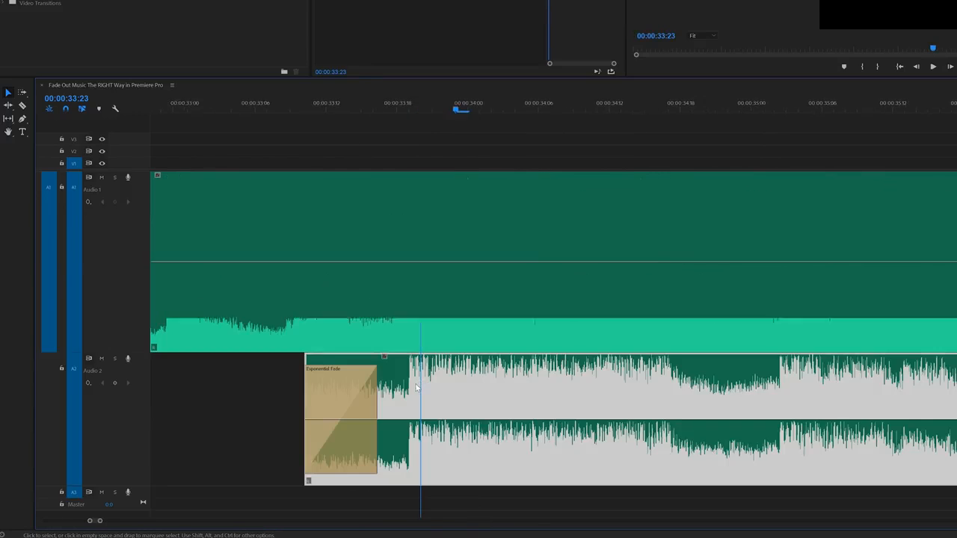
Cut the first clip just before the matched beat, delete its remainder, and extend its end to 00:00:33:23
{"action": "left_click", "coordinate": [671, 333]}
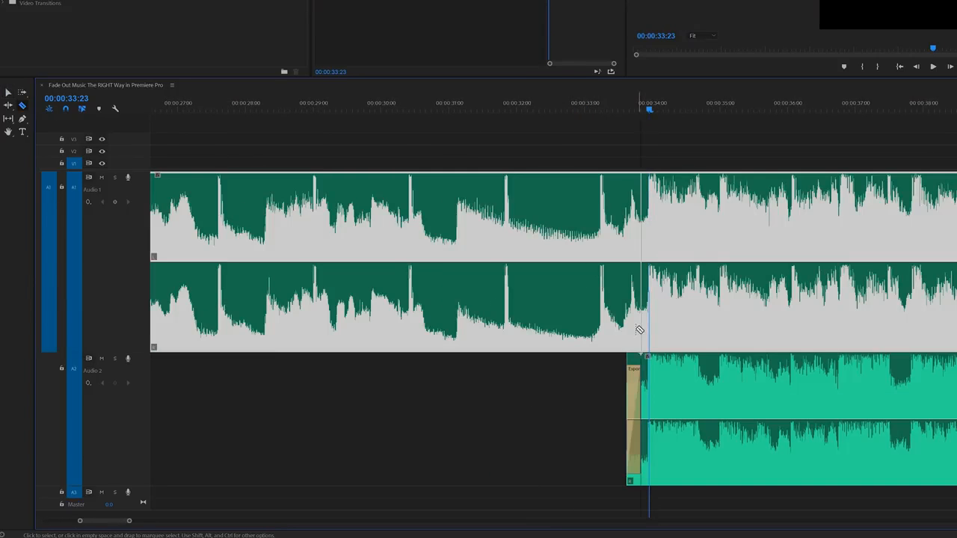
{"action": "key", "text": "Delete"}
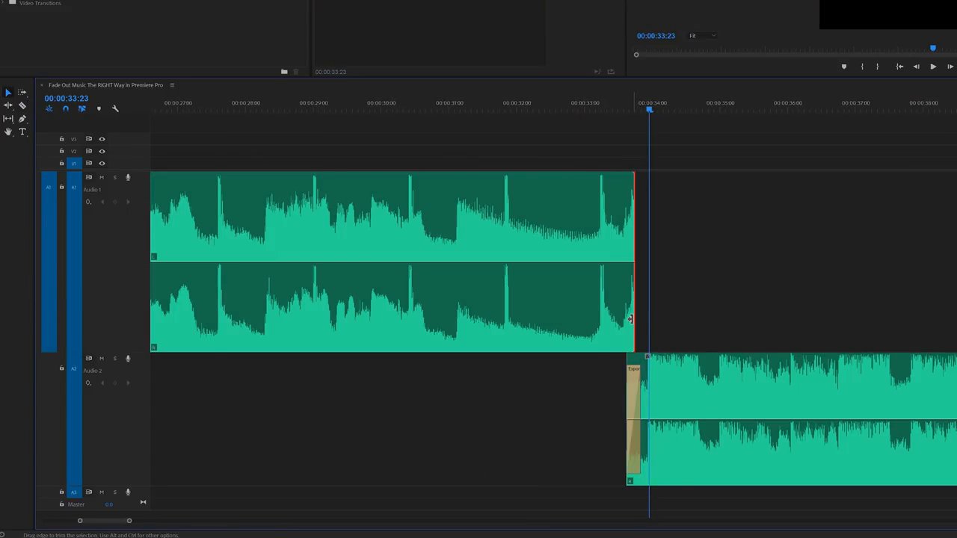
{"action": "left_click_drag", "start_coordinate": [634, 317], "coordinate": [643, 317]}
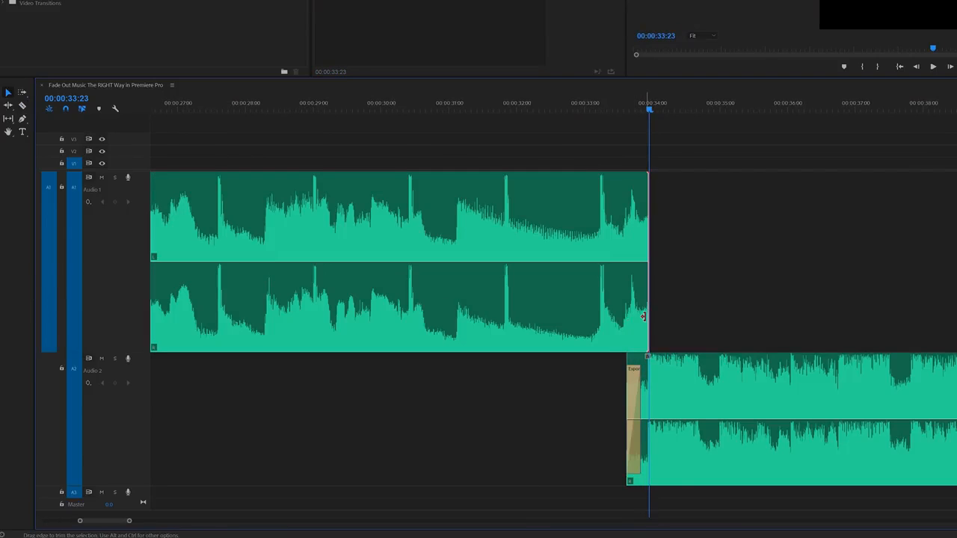
Add a Constant Power fade to the first clip's end, shorten it to about 2 frames, and play the join
{"action": "key", "text": "ctrl+shift+d"}
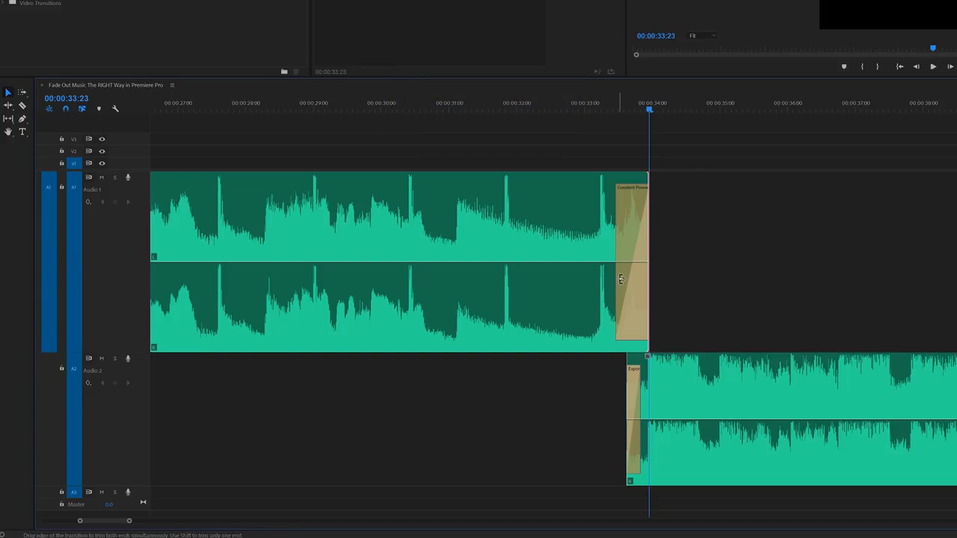
{"action": "left_click_drag", "start_coordinate": [619, 238], "coordinate": [646, 235]}
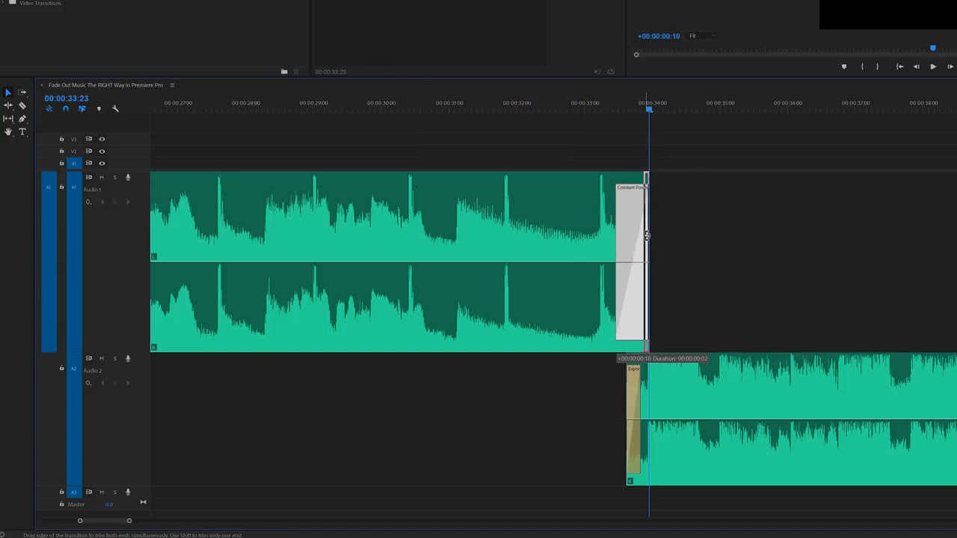
{"action": "left_click", "coordinate": [594, 111]}
{"action": "key", "text": "space"}
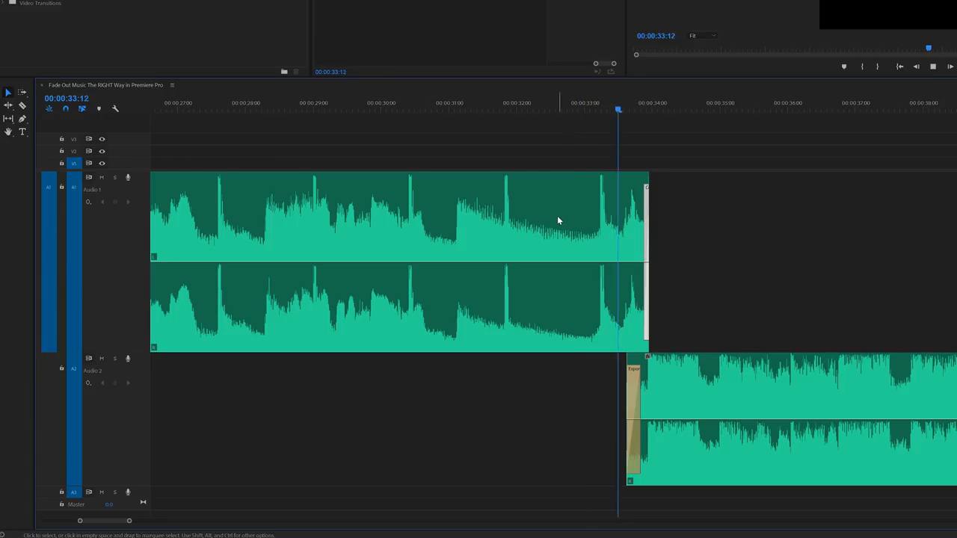
Show the whole shortened song and place the playhead at 00:01:05:02 to check its total length and ending
{"action": "key", "text": "minus"}
{"action": "left_click", "coordinate": [687, 221]}
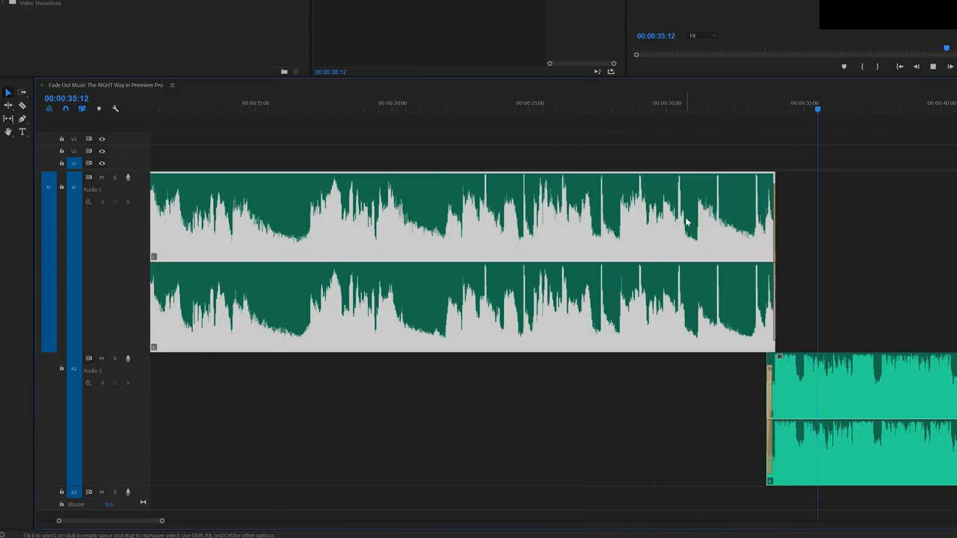
{"action": "key", "text": "minus"}
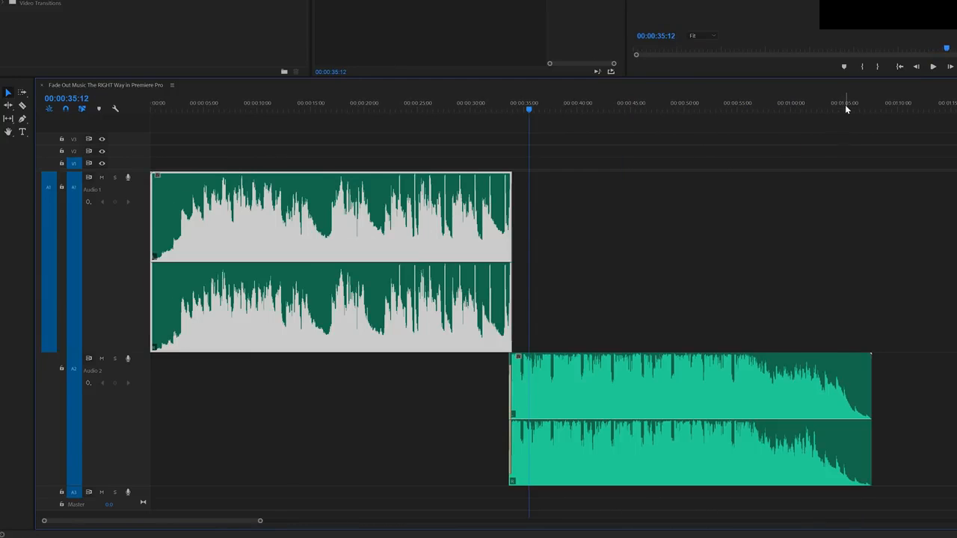
{"action": "left_click", "coordinate": [845, 104]}
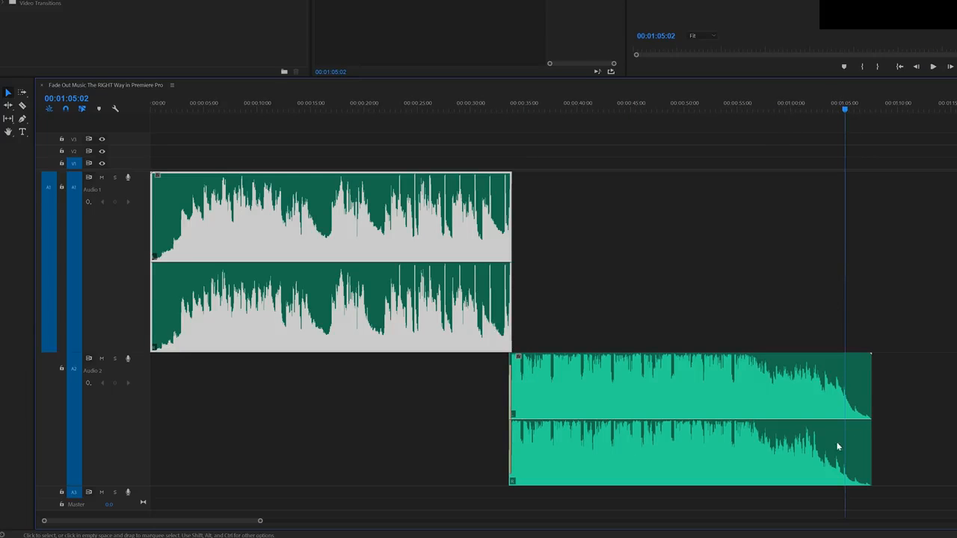
{"action": "left_click", "coordinate": [764, 174]}
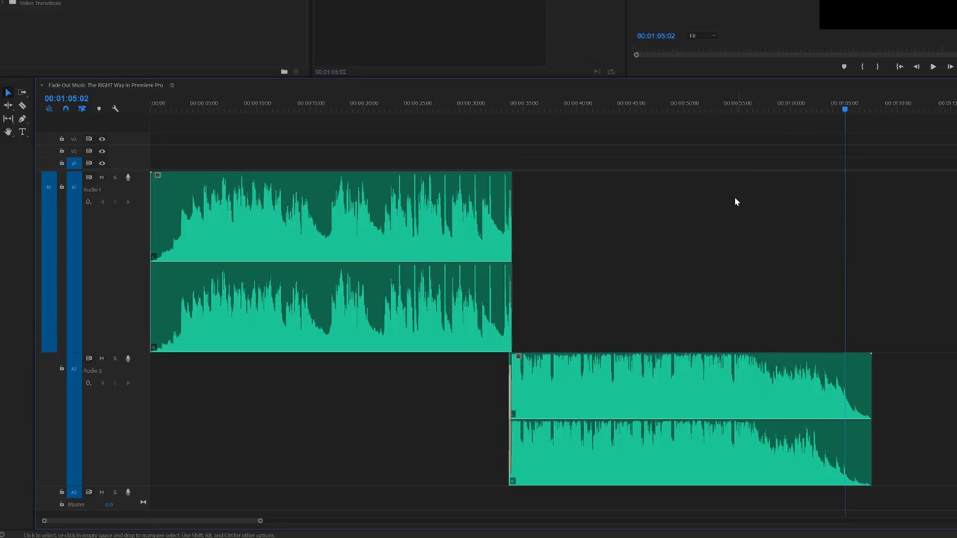
Play the shortened song from about 00:00:28:09 to listen to the lead-in to the join
{"action": "key", "text": "Home"}
{"action": "key", "text": "space"}
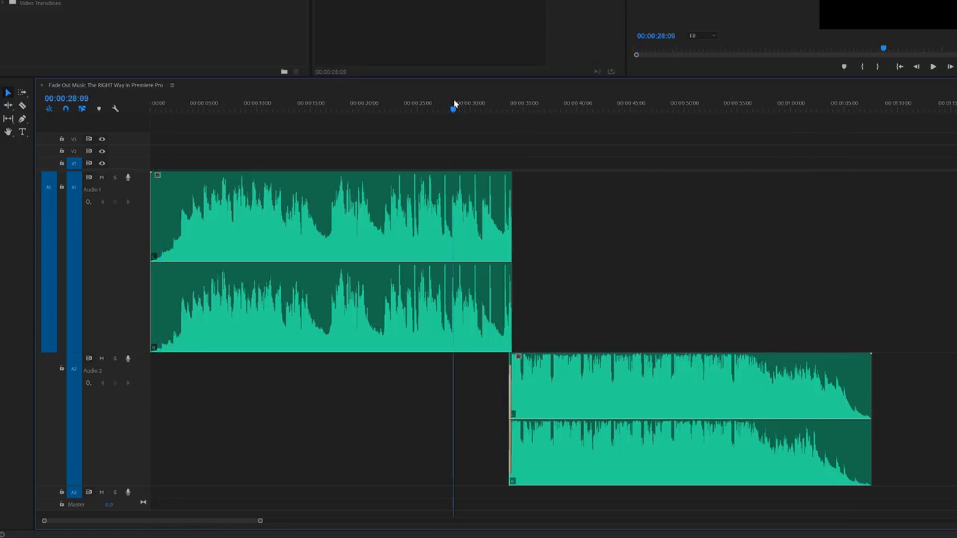
{"action": "left_click", "coordinate": [453, 102]}
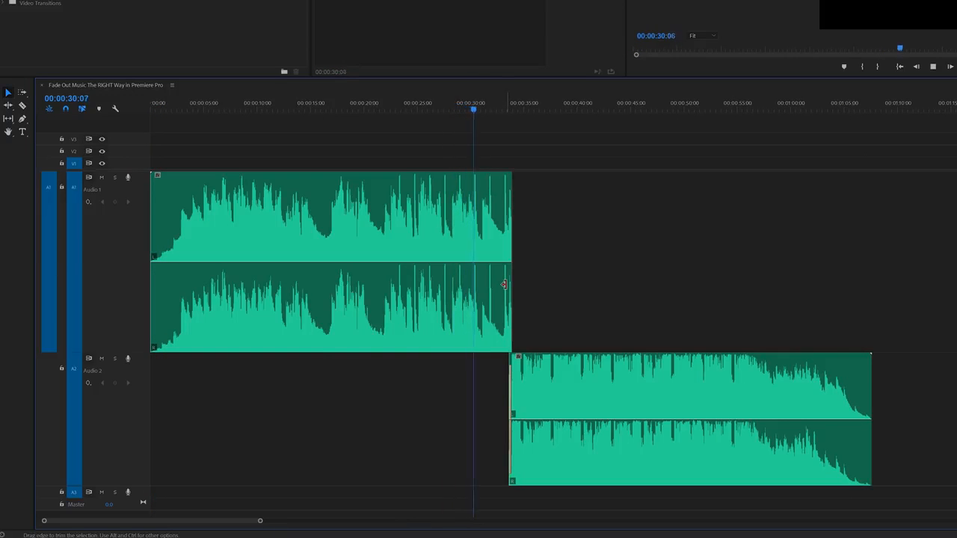